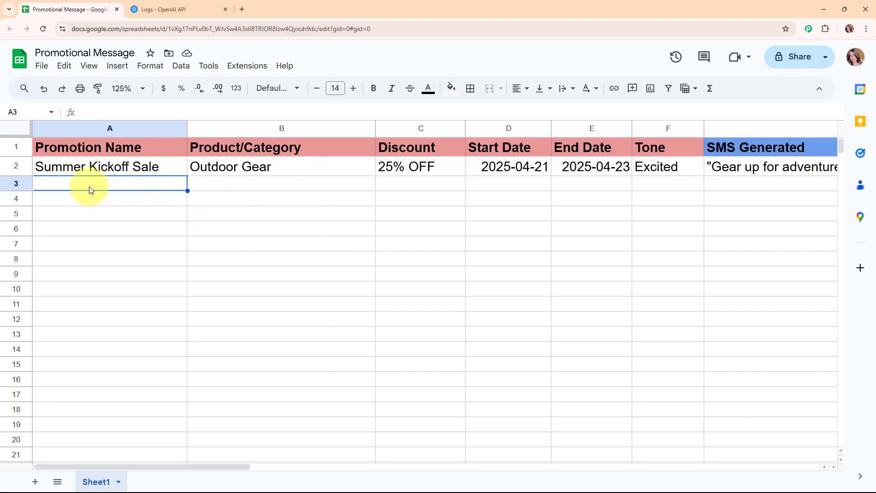
Check the empty row 3 across to the Tone column and look at the OpenAI API logs
{"action": "left_click", "coordinate": [265, 188]}
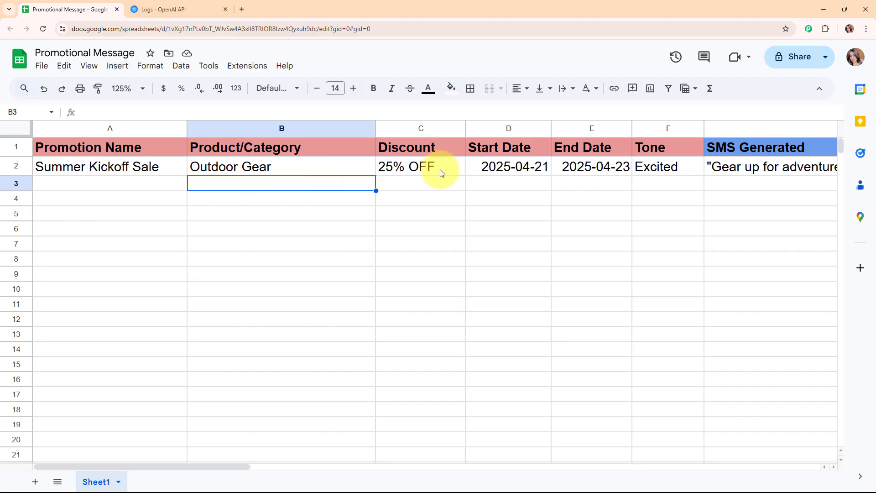
{"action": "left_click", "coordinate": [450, 184]}
{"action": "left_click", "coordinate": [503, 184]}
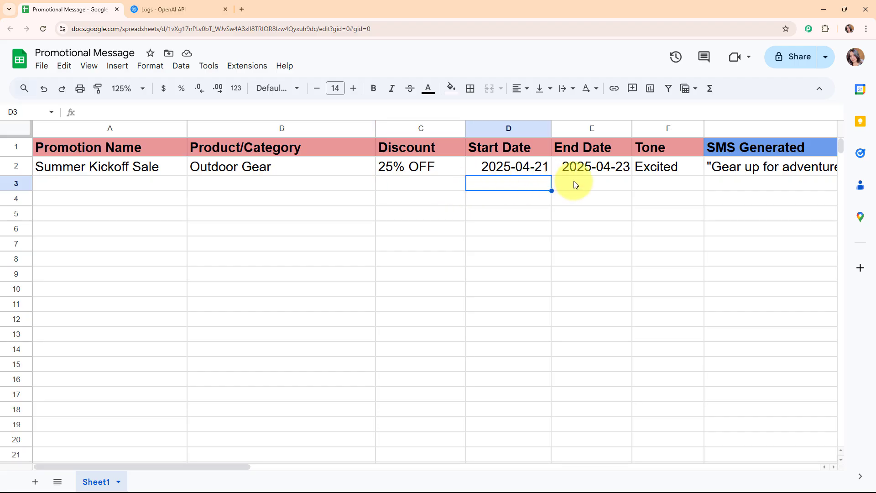
{"action": "left_click", "coordinate": [573, 181]}
{"action": "left_click", "coordinate": [670, 182]}
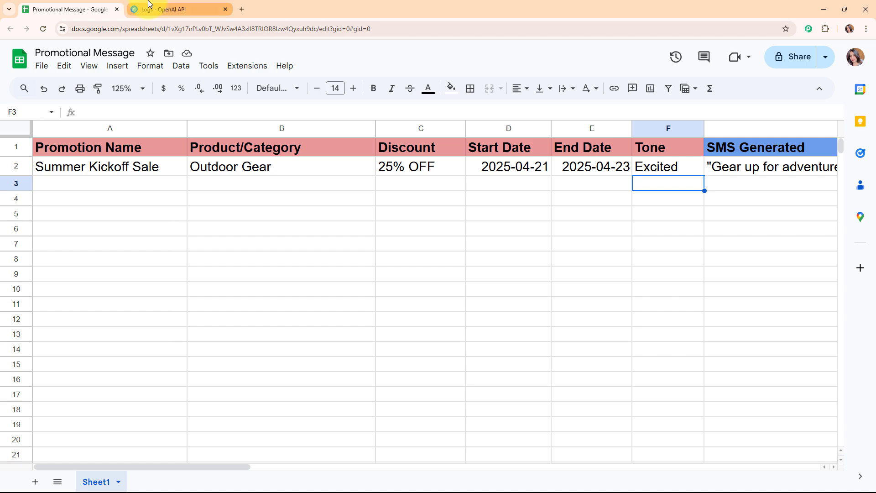
{"action": "left_click", "coordinate": [156, 9]}
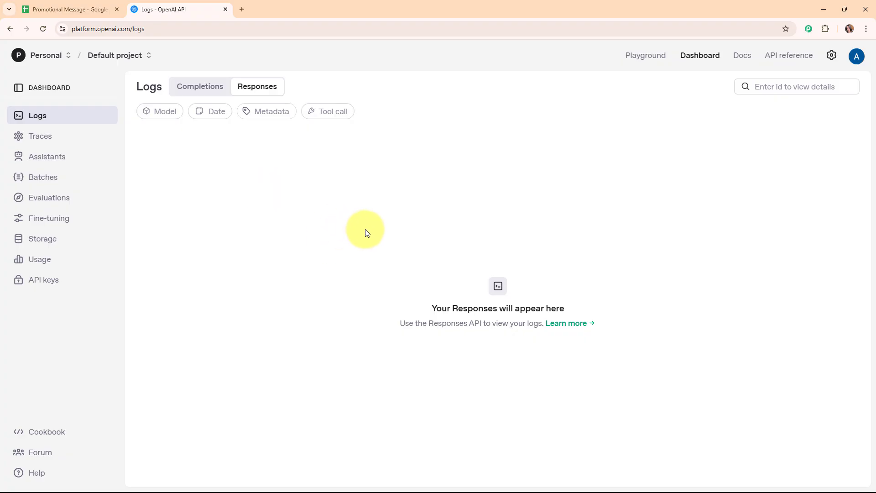
{"action": "left_click", "coordinate": [69, 3]}
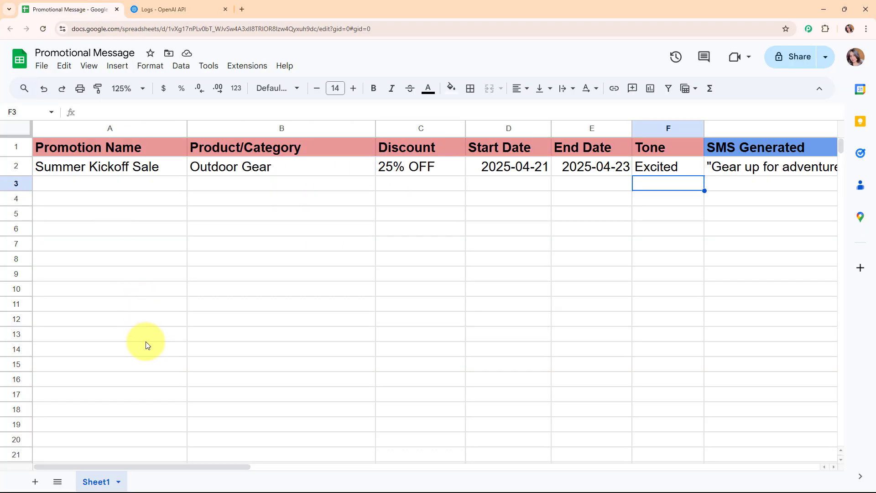
Select row 3's empty SMS Generated cell, return to A3, and recheck the OpenAI API logs
{"action": "left_click", "coordinate": [166, 463]}
{"action": "left_click_drag", "start_coordinate": [168, 466], "coordinate": [239, 467]}
{"action": "left_click", "coordinate": [533, 183]}
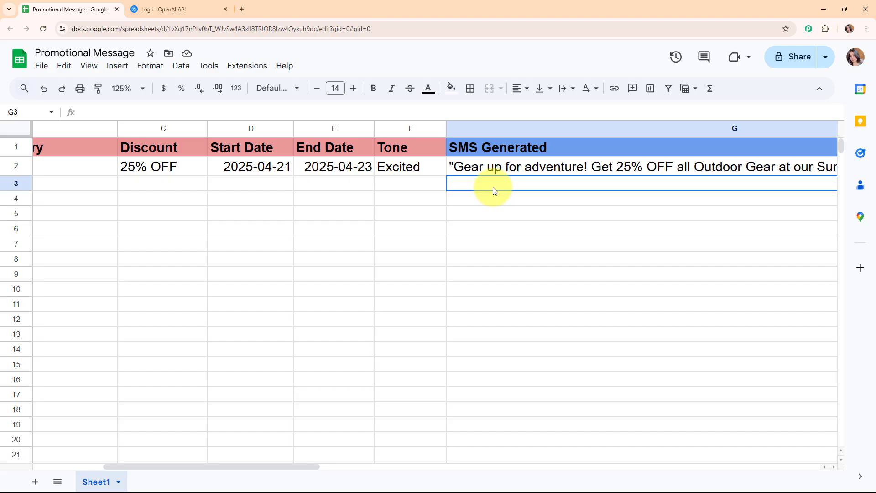
{"action": "scroll", "coordinate": [142, 182], "scroll_direction": "left", "scroll_amount": 5}
{"action": "left_click", "coordinate": [143, 187]}
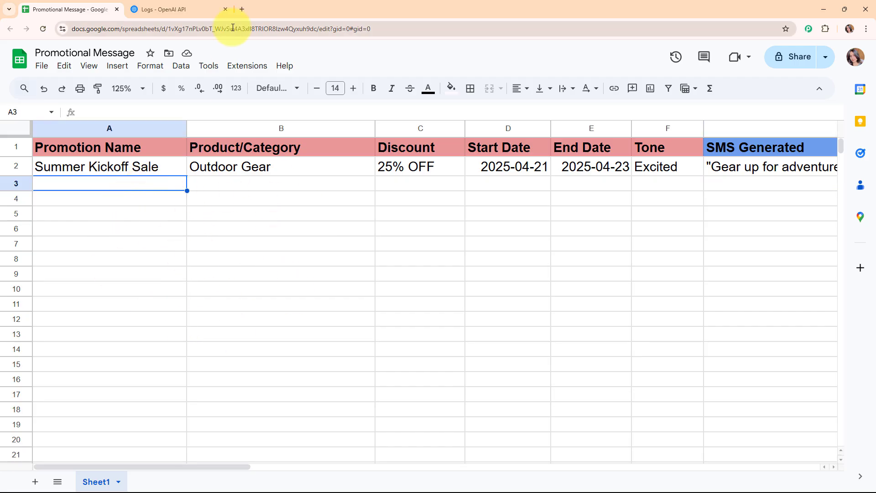
{"action": "left_click", "coordinate": [177, 6]}
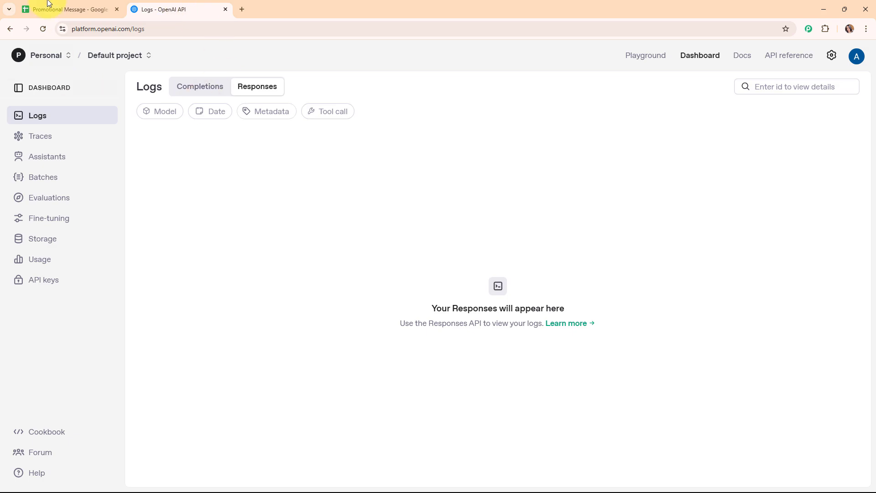
{"action": "left_click", "coordinate": [67, 5]}
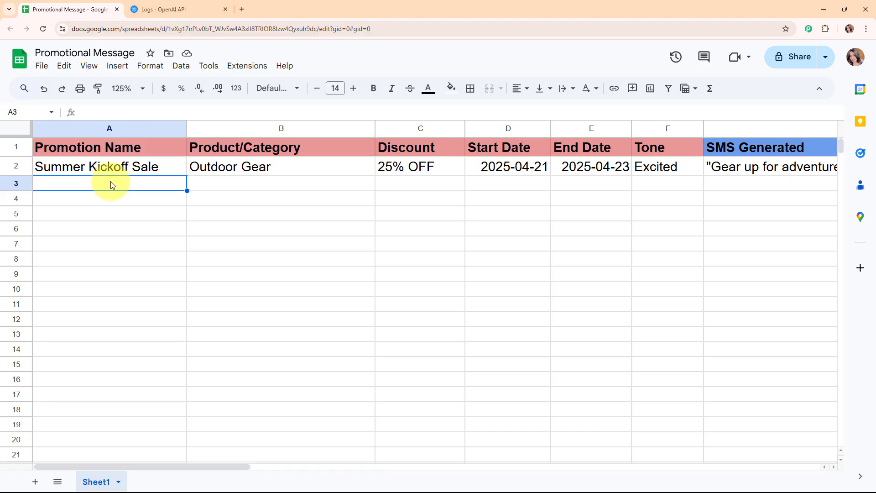
Paste the Tech Weekend Deal promotion (Smart Gadgets, Flat ₹1000 OFF, Friendly) into row 3
{"action": "left_click", "coordinate": [272, 189]}
{"action": "left_click", "coordinate": [440, 182]}
{"action": "left_click", "coordinate": [507, 184]}
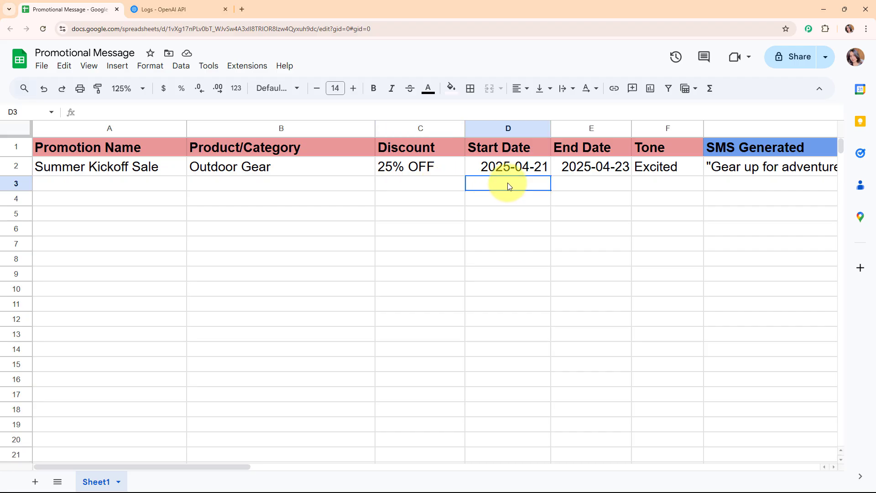
{"action": "left_click", "coordinate": [598, 175]}
{"action": "left_click", "coordinate": [679, 182]}
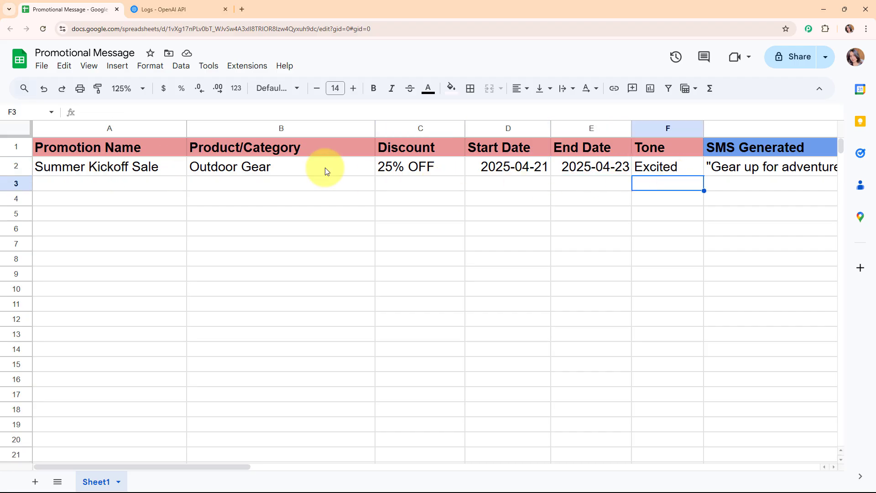
{"action": "left_click", "coordinate": [89, 184]}
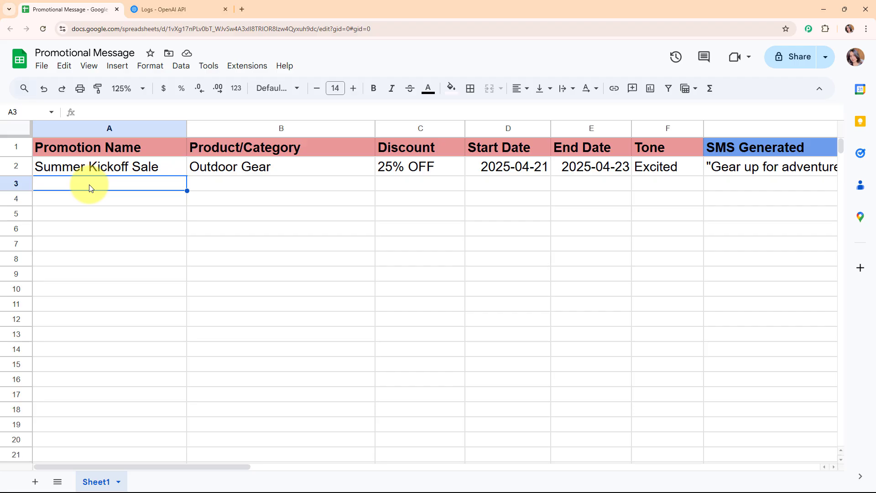
{"action": "key", "text": "ctrl+v"}
{"action": "left_click", "coordinate": [89, 206]}
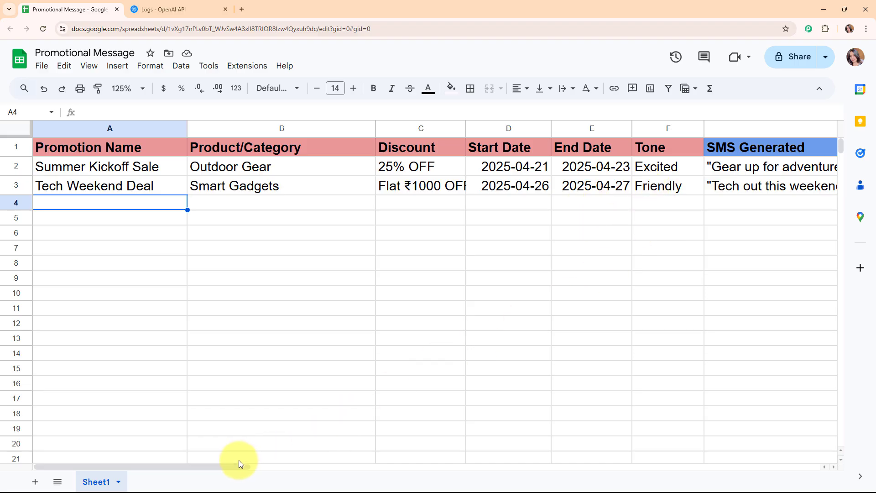
{"action": "left_click_drag", "start_coordinate": [239, 464], "coordinate": [398, 478]}
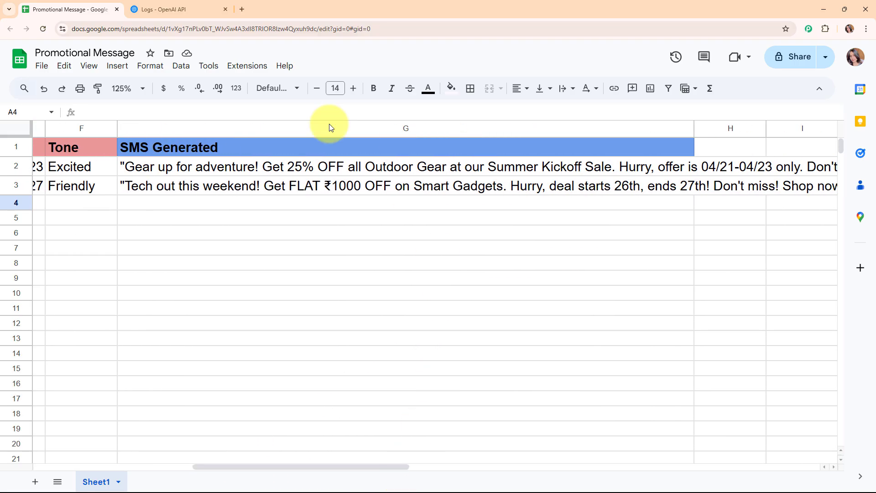
{"action": "double_click", "coordinate": [387, 188]}
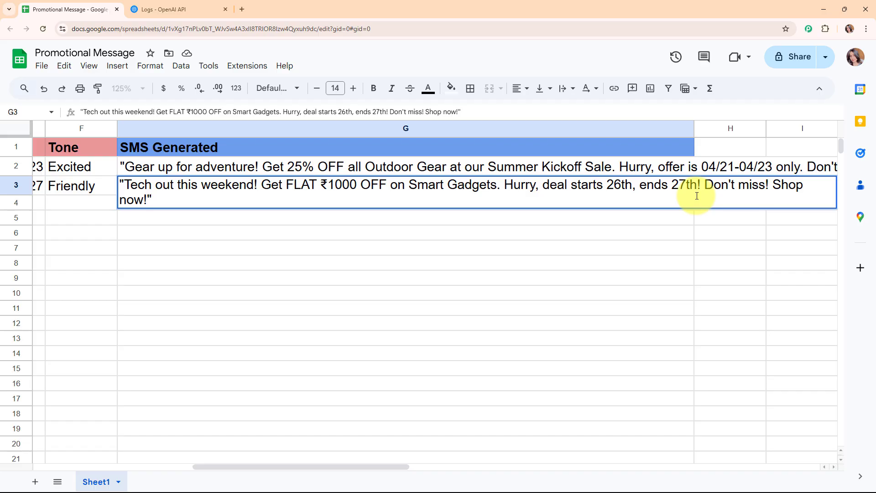
{"action": "left_click", "coordinate": [303, 220]}
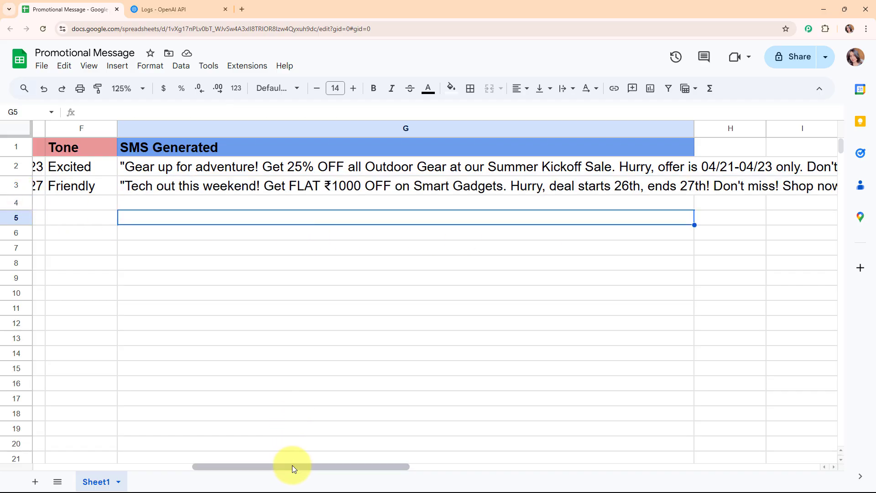
{"action": "left_click_drag", "start_coordinate": [292, 465], "coordinate": [95, 456]}
{"action": "left_click", "coordinate": [147, 207]}
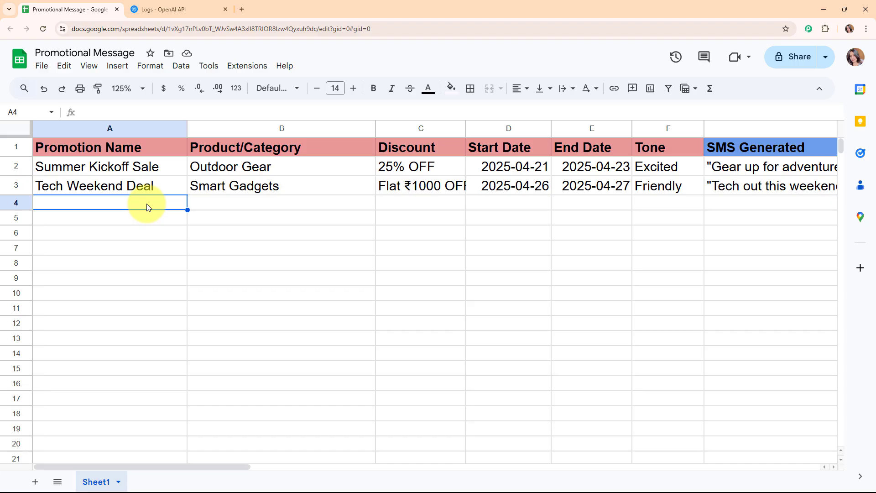
{"action": "left_click", "coordinate": [156, 7]}
Load pabbly.com/connect in a new Chrome tab
{"action": "left_click", "coordinate": [97, 5]}
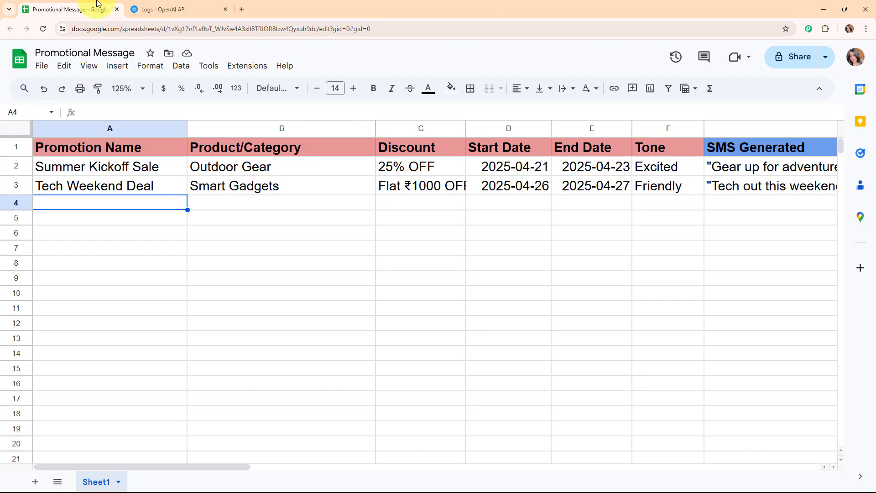
{"action": "left_click", "coordinate": [242, 9]}
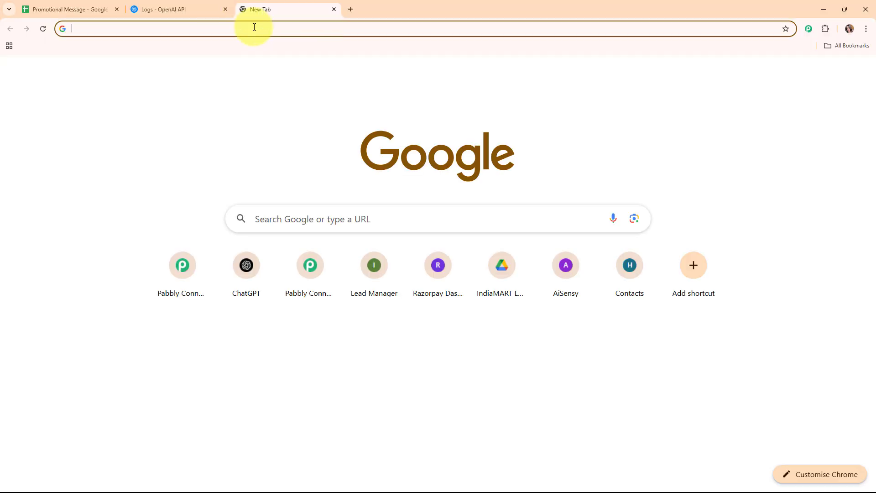
{"action": "left_click", "coordinate": [254, 27]}
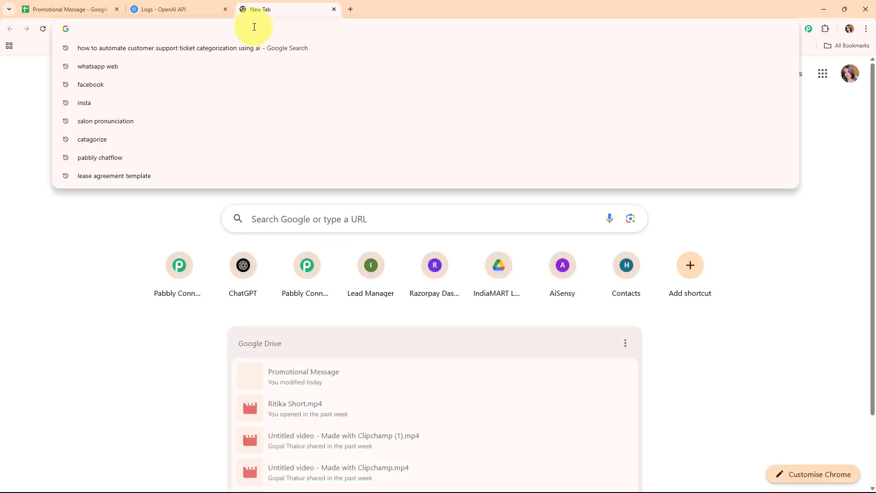
{"action": "type", "text": "pabbl"}
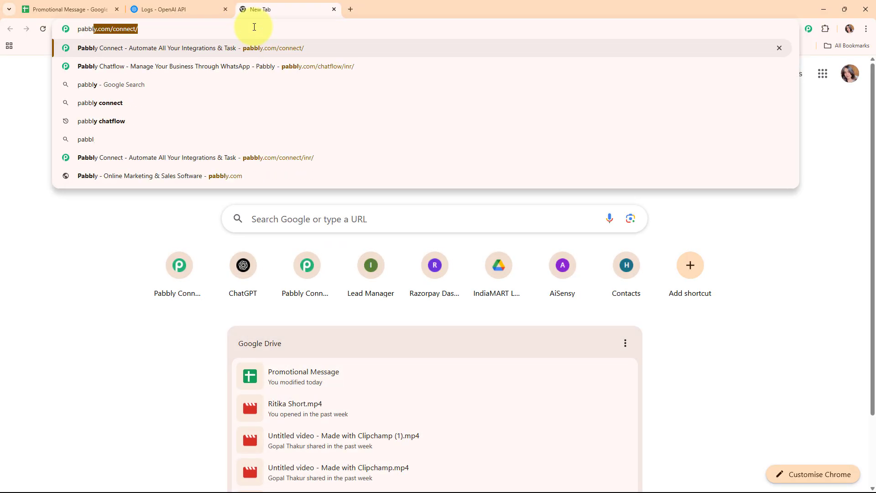
{"action": "type", "text": "y.com/p"}
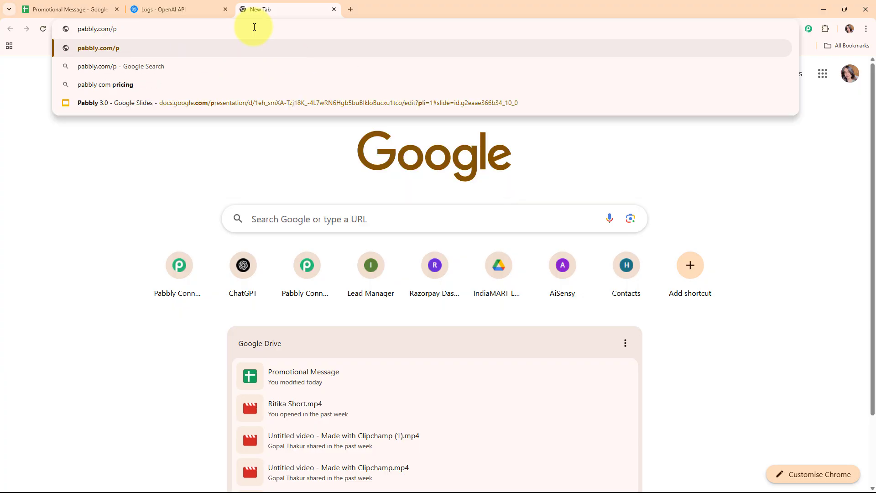
{"action": "type", "text": "a"}
{"action": "key", "text": "Return"}
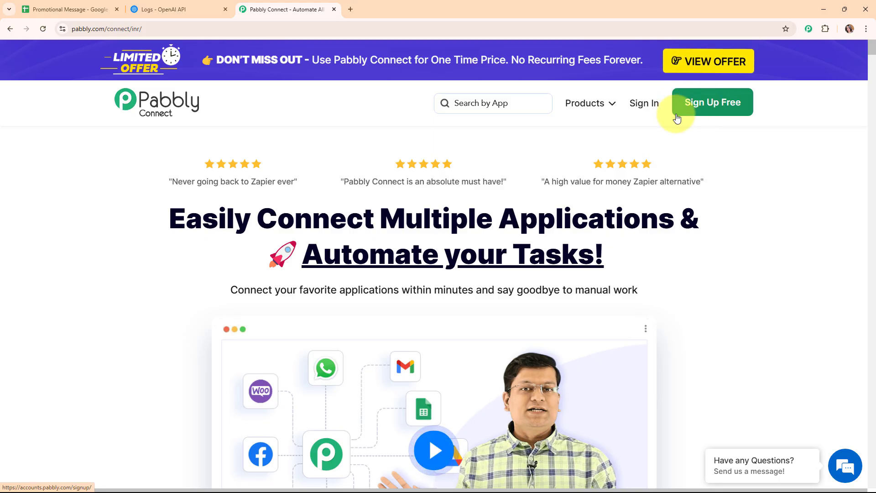
Sign in to Pabbly and launch Pabbly Connect from the All Pabbly Apps list
{"action": "left_click", "coordinate": [642, 111]}
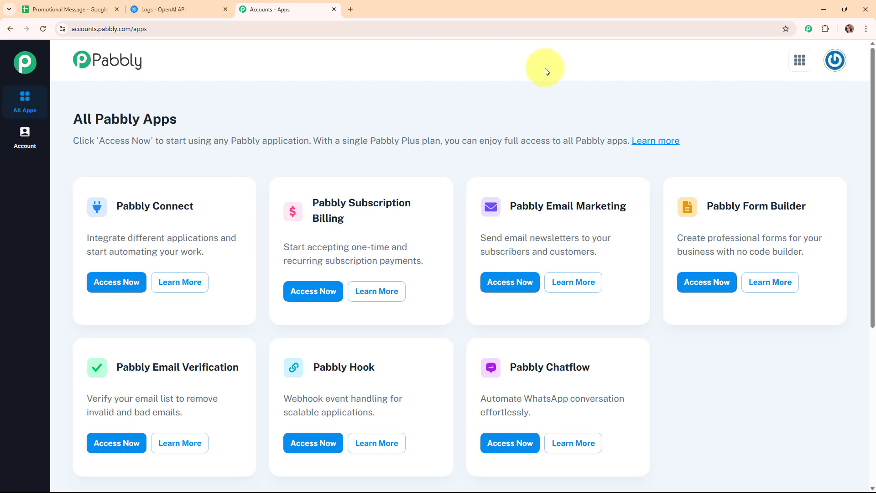
{"action": "left_click_drag", "start_coordinate": [69, 118], "coordinate": [268, 108]}
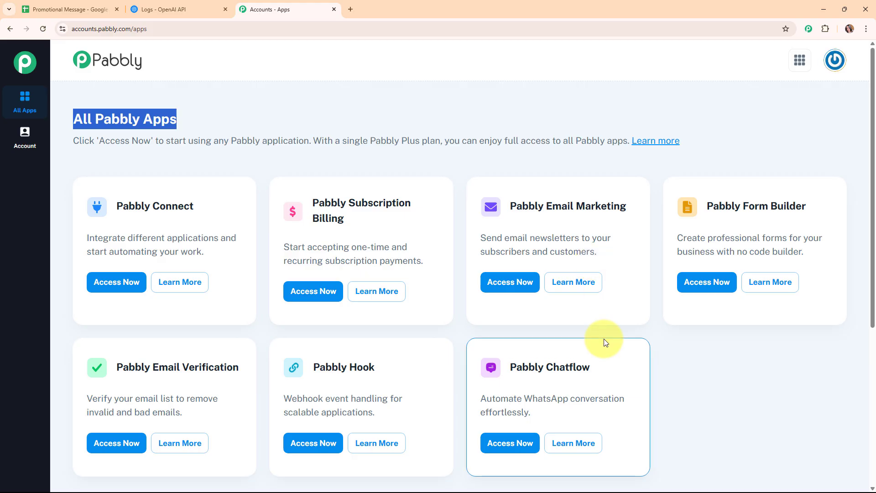
{"action": "left_click", "coordinate": [112, 282]}
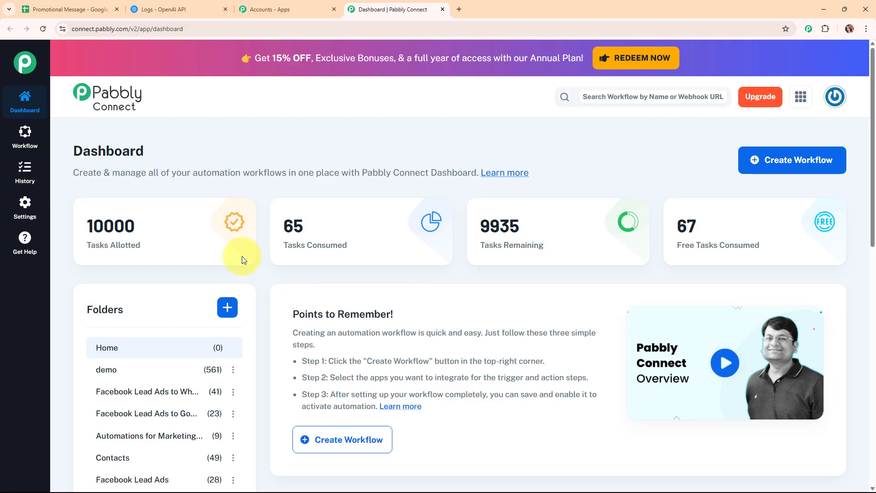
Start a new workflow, paste the name 'Generate Real-Time Promotional Messages Using AI Agent', and choose folder Automations
{"action": "left_click", "coordinate": [763, 164]}
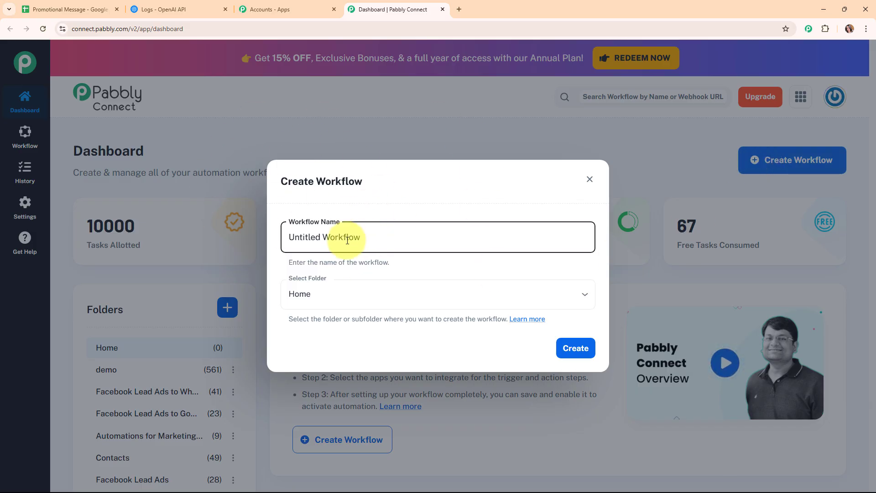
{"action": "left_click_drag", "start_coordinate": [359, 238], "coordinate": [282, 248]}
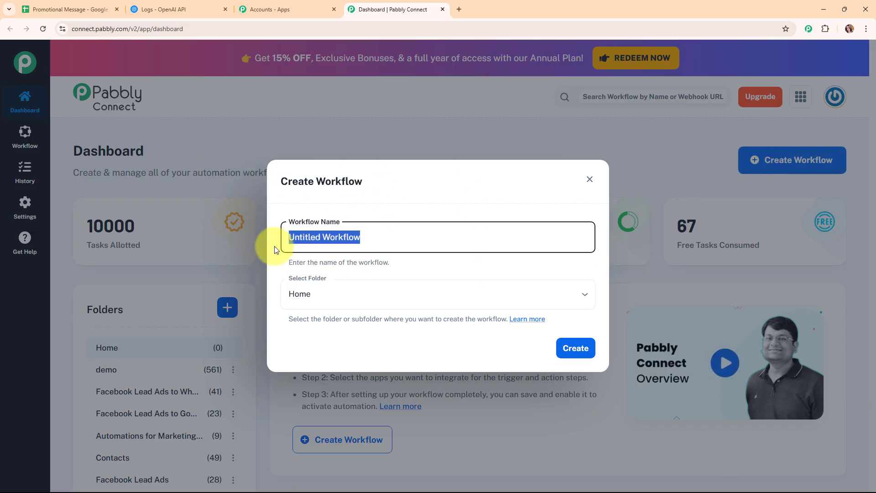
{"action": "type", "text": "Generate Real-Time Promotional Messages Using AI Agent"}
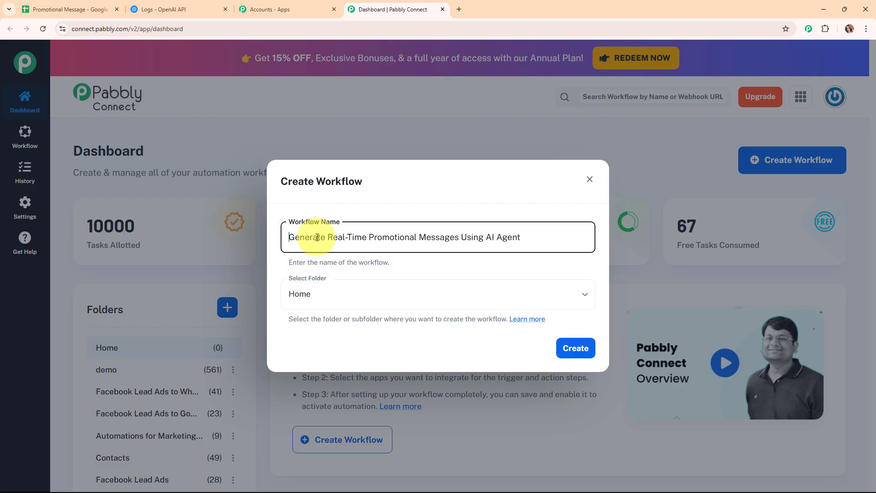
{"action": "left_click_drag", "start_coordinate": [288, 237], "coordinate": [542, 241]}
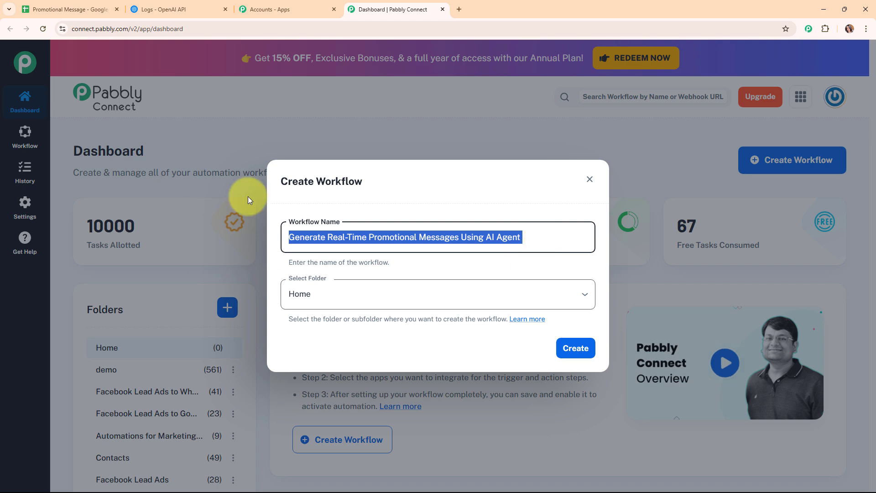
{"action": "left_click", "coordinate": [328, 265]}
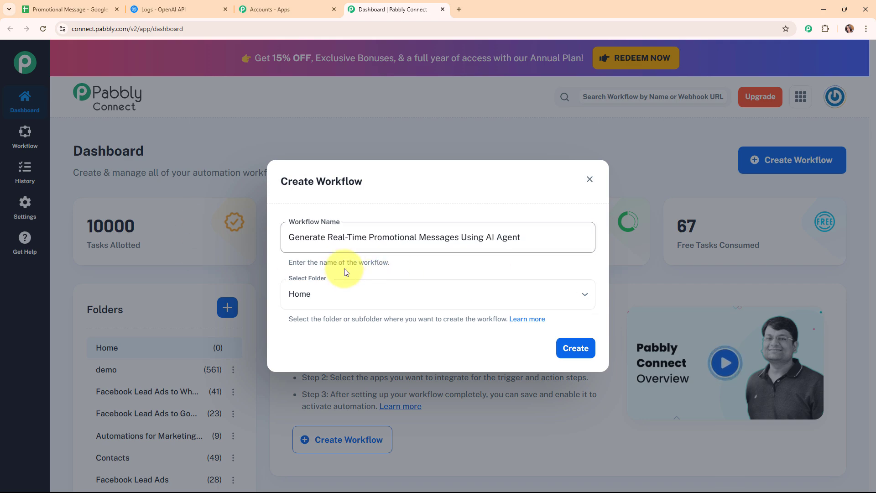
{"action": "left_click", "coordinate": [529, 299]}
{"action": "left_click", "coordinate": [530, 300]}
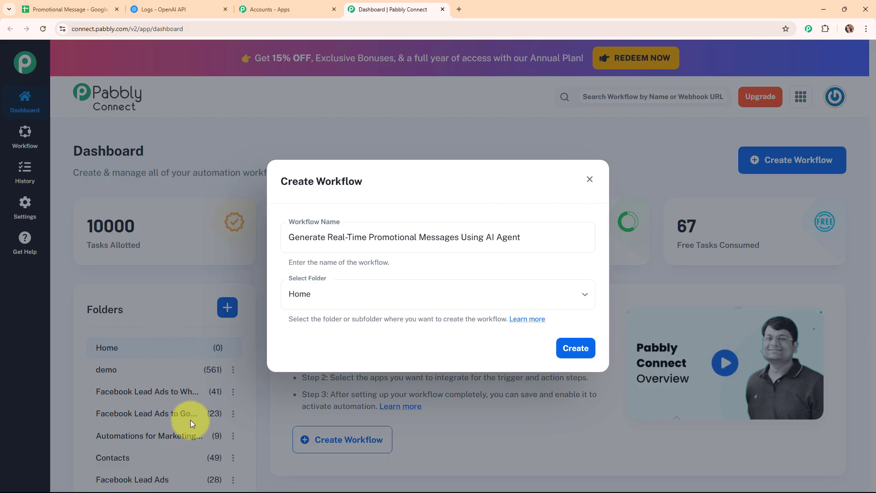
{"action": "left_click", "coordinate": [584, 295]}
{"action": "left_click", "coordinate": [375, 269]}
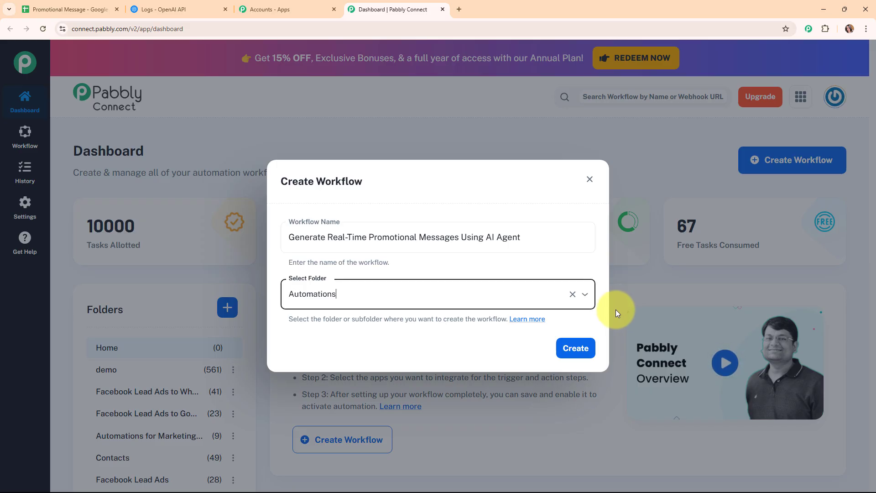
{"action": "left_click", "coordinate": [526, 319]}
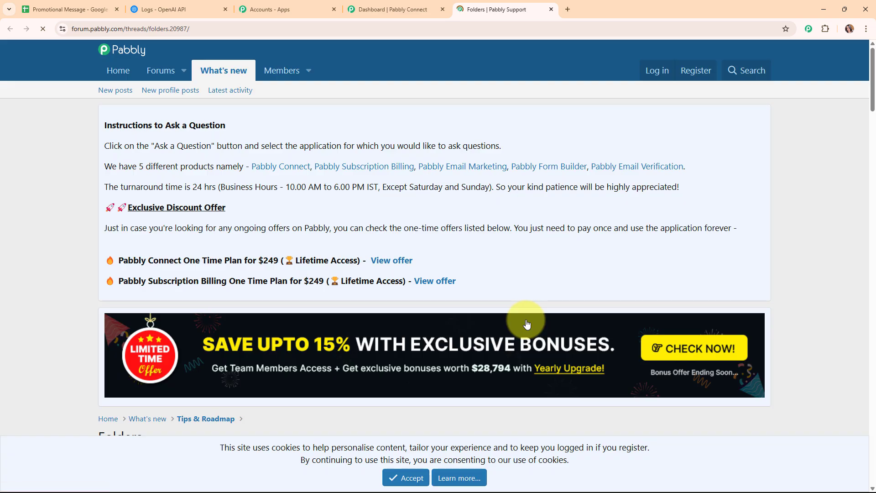
{"action": "scroll", "coordinate": [595, 285], "scroll_direction": "down", "scroll_amount": 3}
{"action": "scroll", "coordinate": [595, 286], "scroll_direction": "down", "scroll_amount": 15}
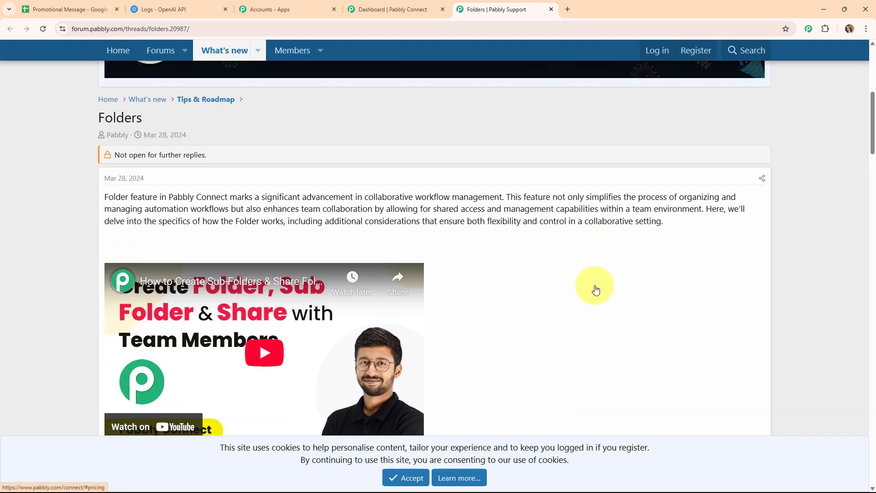
{"action": "scroll", "coordinate": [595, 285], "scroll_direction": "down", "scroll_amount": 15}
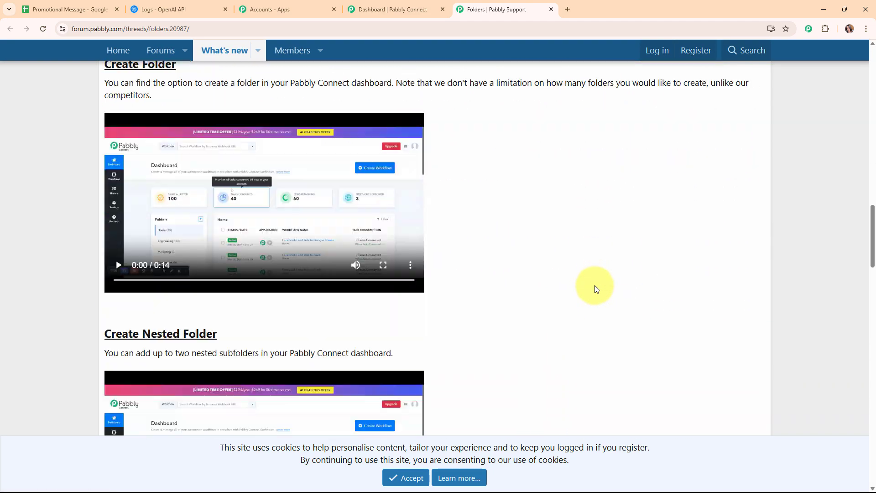
{"action": "scroll", "coordinate": [588, 273], "scroll_direction": "up", "scroll_amount": 15}
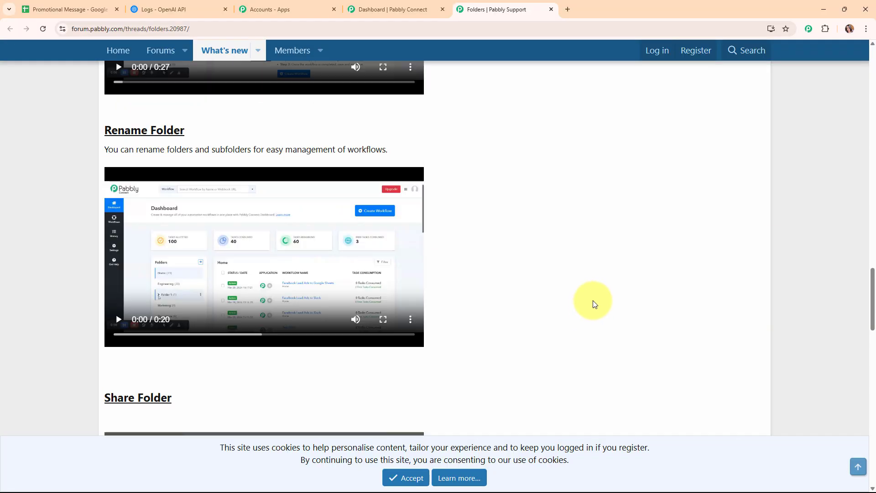
{"action": "scroll", "coordinate": [600, 324], "scroll_direction": "up", "scroll_amount": 10}
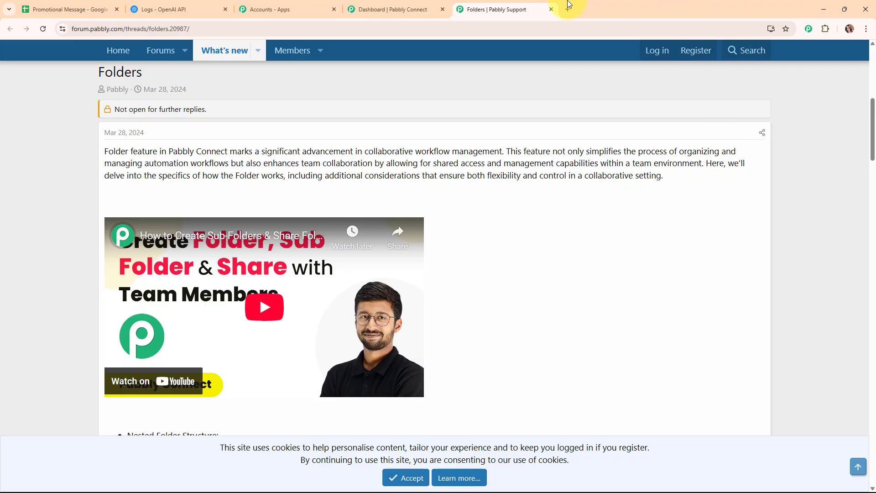
{"action": "left_click", "coordinate": [550, 10]}
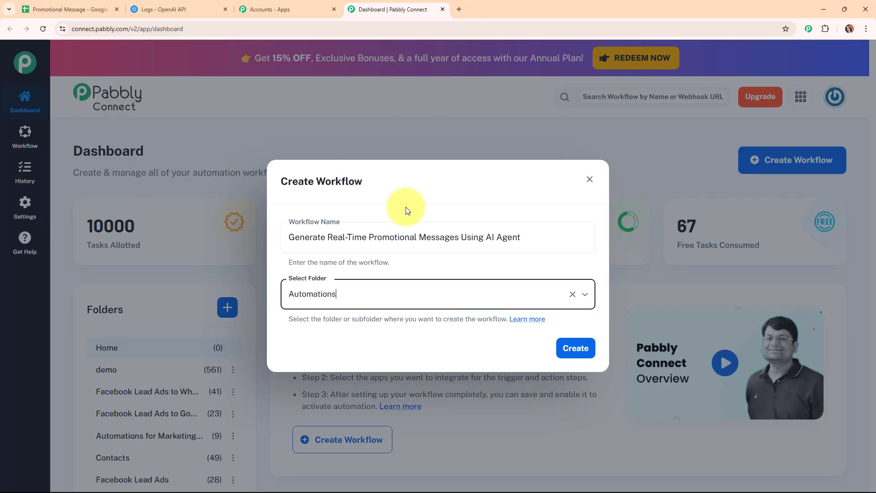
Create the workflow and collapse its empty Trigger step in the editor
{"action": "left_click", "coordinate": [583, 352]}
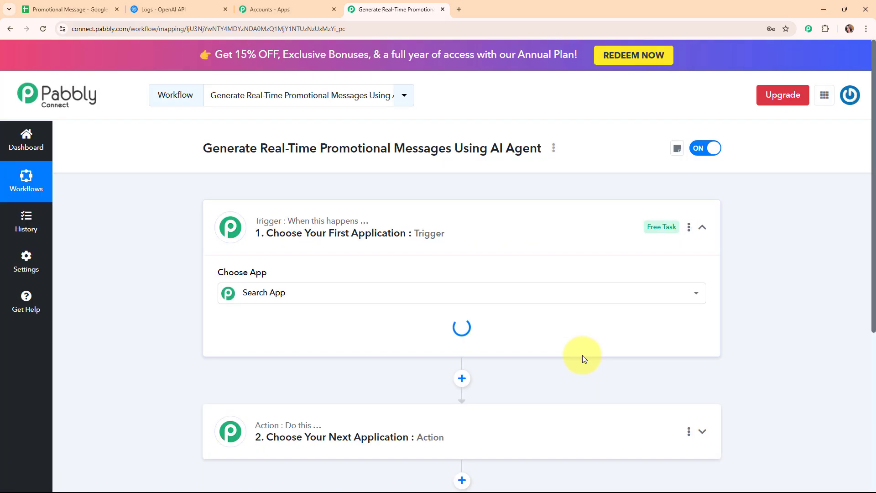
{"action": "left_click", "coordinate": [705, 232]}
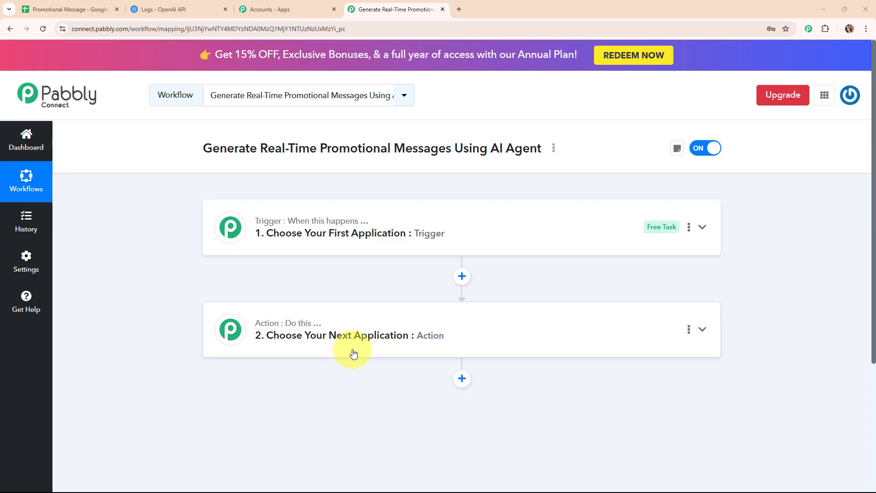
Make Google Sheets the trigger app with the New or Updated Spreadsheet Row event
{"action": "left_click", "coordinate": [608, 225]}
{"action": "left_click", "coordinate": [415, 290]}
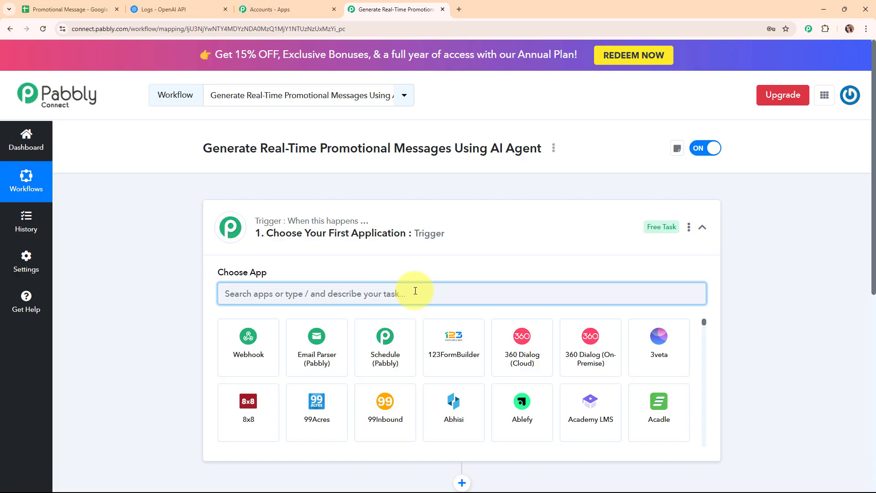
{"action": "type", "text": "goo"}
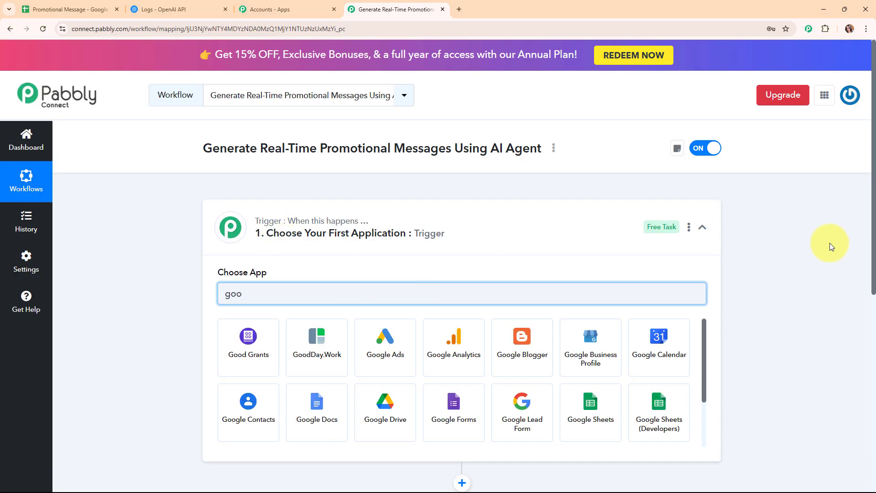
{"action": "scroll", "coordinate": [778, 254], "scroll_direction": "down", "scroll_amount": 3}
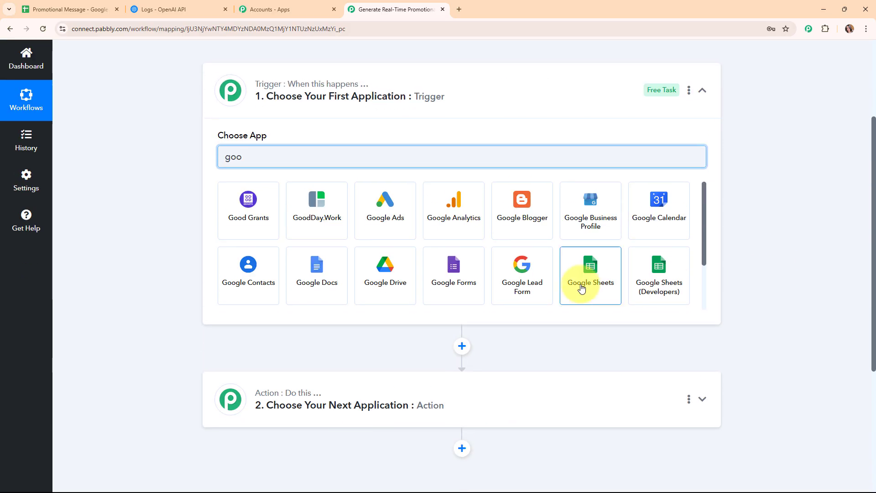
{"action": "left_click", "coordinate": [581, 287]}
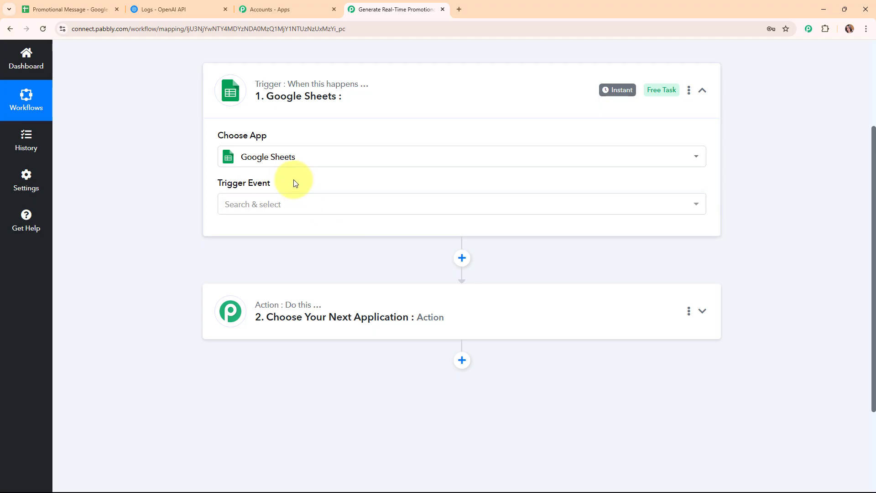
{"action": "scroll", "coordinate": [293, 181], "scroll_direction": "up", "scroll_amount": 2}
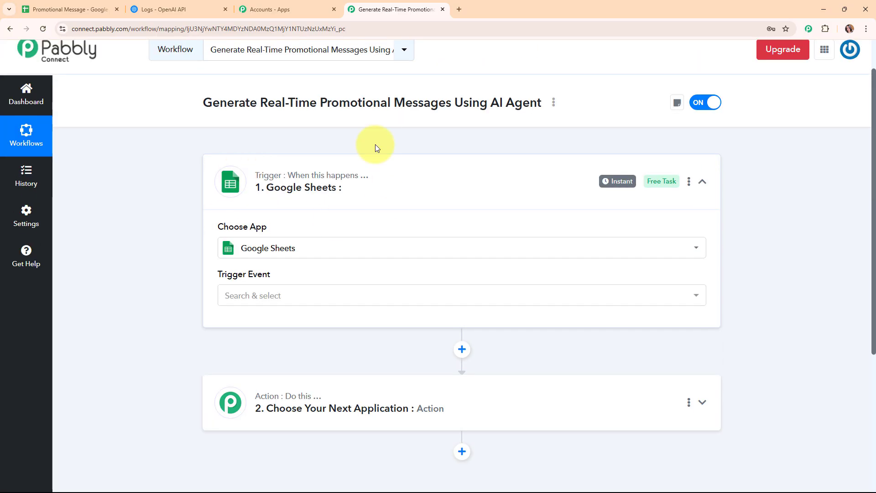
{"action": "left_click", "coordinate": [330, 297]}
{"action": "left_click", "coordinate": [339, 358]}
{"action": "scroll", "coordinate": [831, 221], "scroll_direction": "down", "scroll_amount": 4}
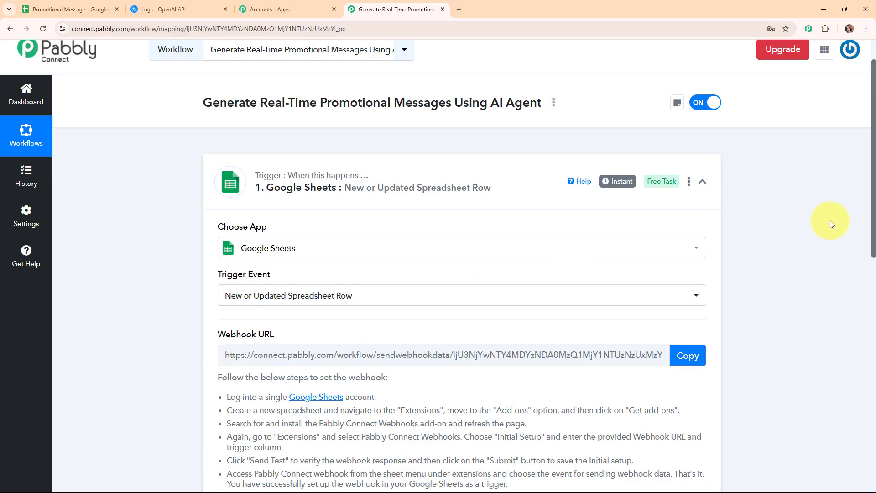
{"action": "scroll", "coordinate": [831, 223], "scroll_direction": "up", "scroll_amount": 2}
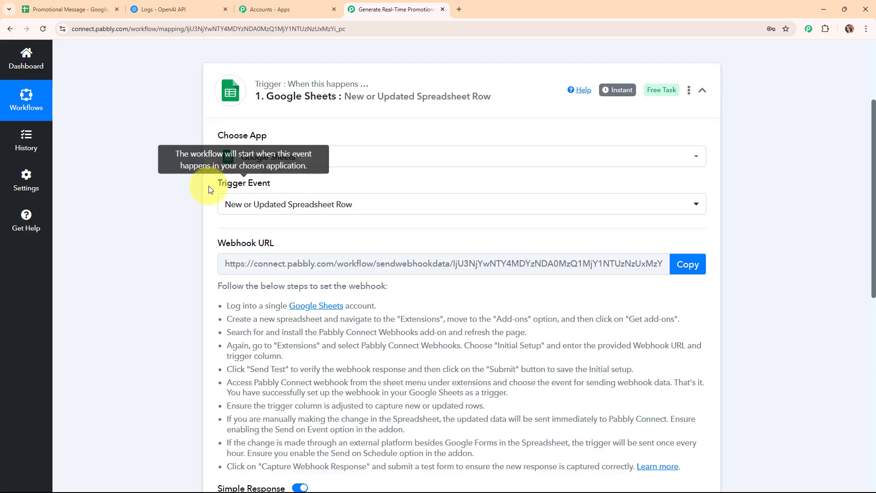
Review the webhook setup steps and copy the trigger's Webhook URL
{"action": "left_click_drag", "start_coordinate": [209, 186], "coordinate": [342, 185]}
{"action": "scroll", "coordinate": [237, 164], "scroll_direction": "down", "scroll_amount": 2}
{"action": "left_click_drag", "start_coordinate": [237, 161], "coordinate": [299, 154]}
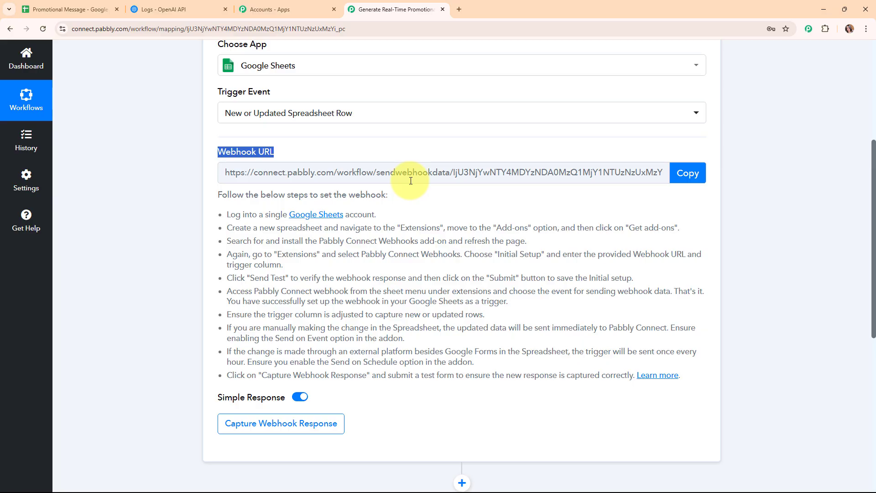
{"action": "left_click_drag", "start_coordinate": [225, 215], "coordinate": [762, 378]}
{"action": "left_click", "coordinate": [687, 173]}
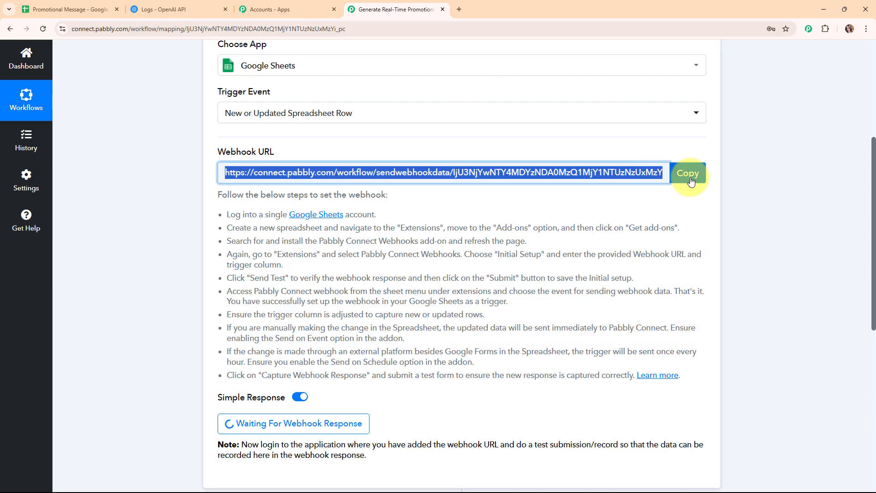
{"action": "left_click", "coordinate": [45, 7]}
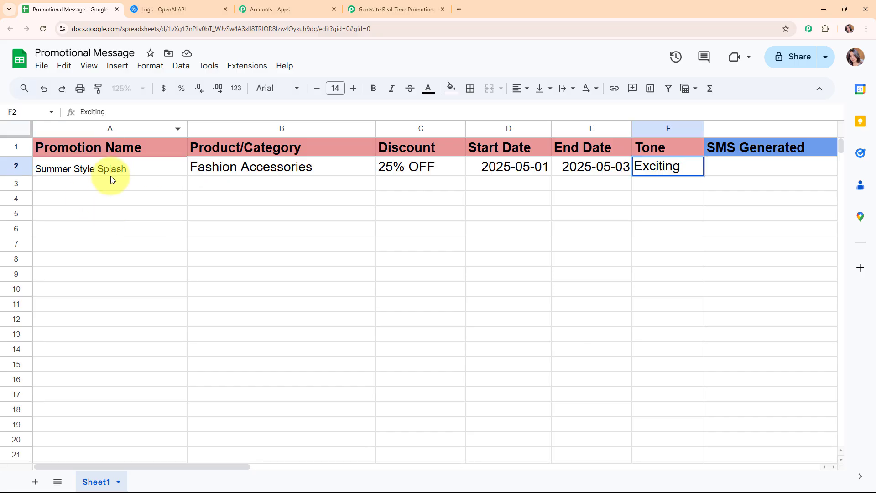
Paste the Summer Style Splash details into row 2 and raise A2's font size to 14
{"action": "key", "text": "Return"}
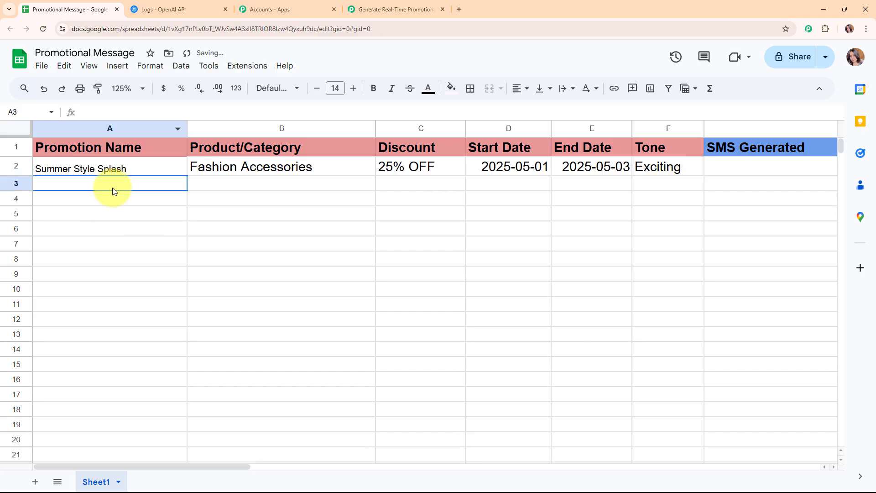
{"action": "left_click", "coordinate": [114, 168]}
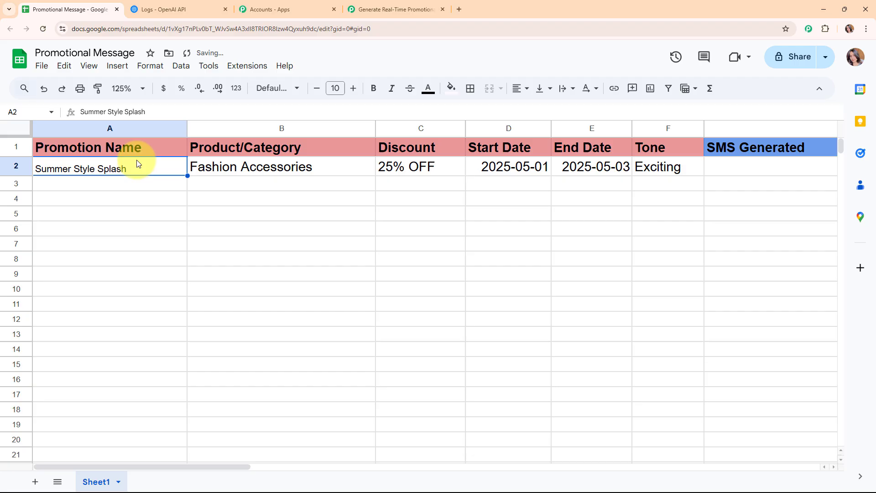
{"action": "left_click", "coordinate": [352, 88]}
{"action": "left_click", "coordinate": [352, 88]}
{"action": "left_click", "coordinate": [353, 88]}
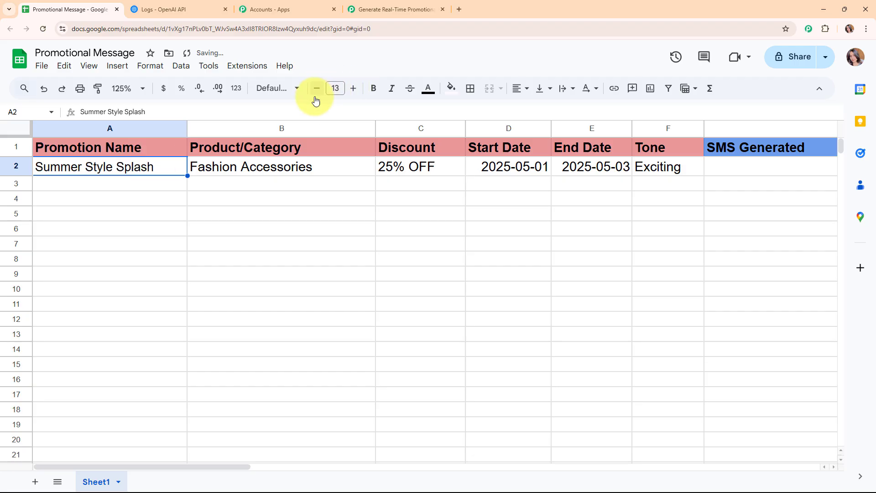
{"action": "left_click", "coordinate": [353, 88]}
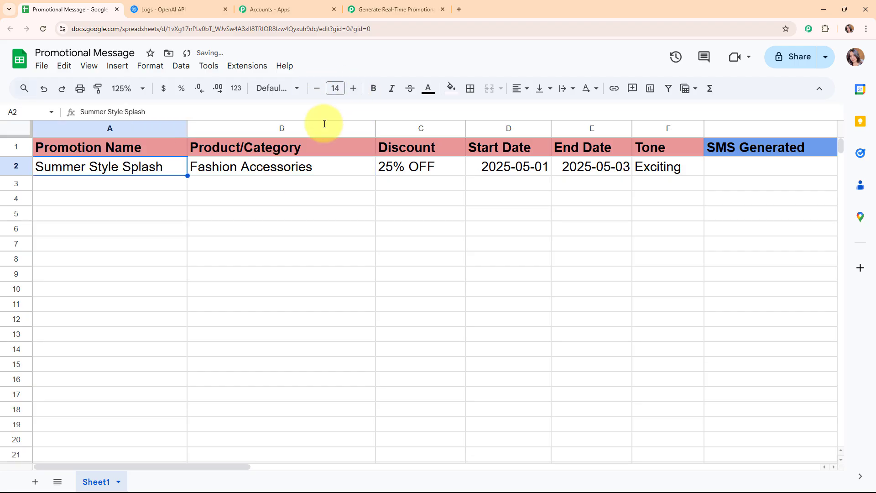
{"action": "left_click", "coordinate": [159, 189]}
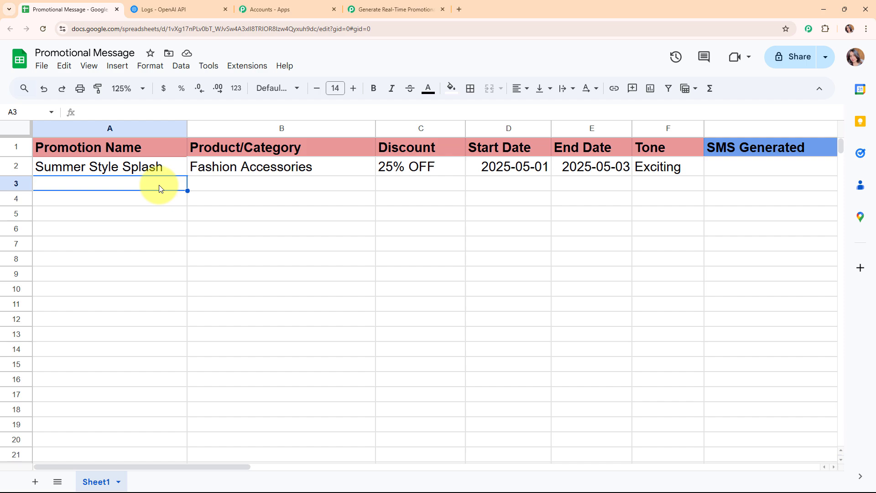
Look up Pabbly Connect Webhooks in the Workspace Marketplace, confirm it is installed, and close it
{"action": "left_click", "coordinate": [248, 66]}
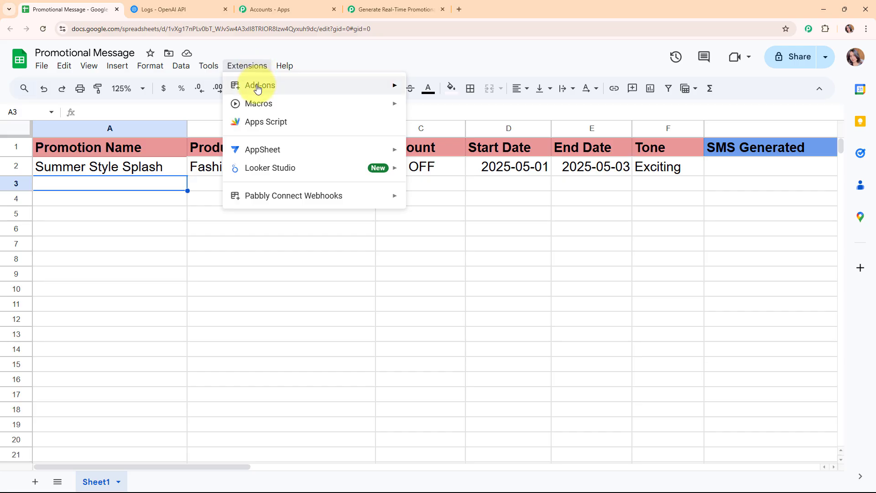
{"action": "mouse_move", "coordinate": [257, 89]}
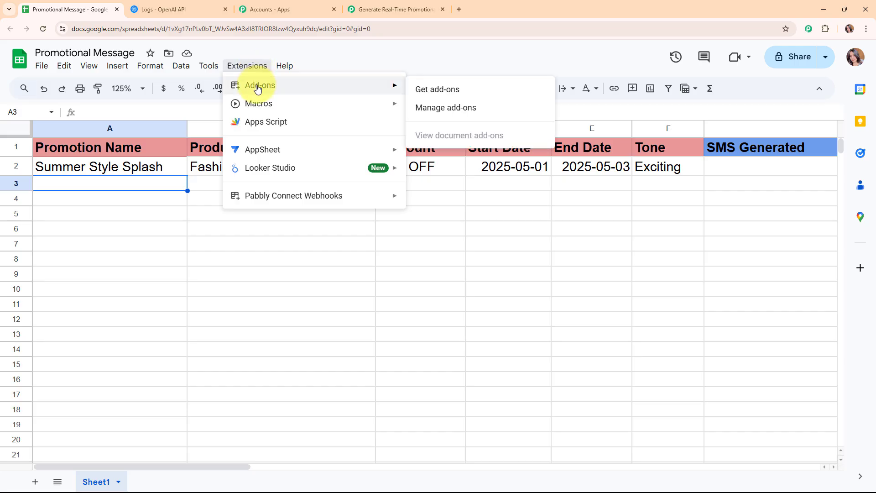
{"action": "left_click", "coordinate": [451, 90]}
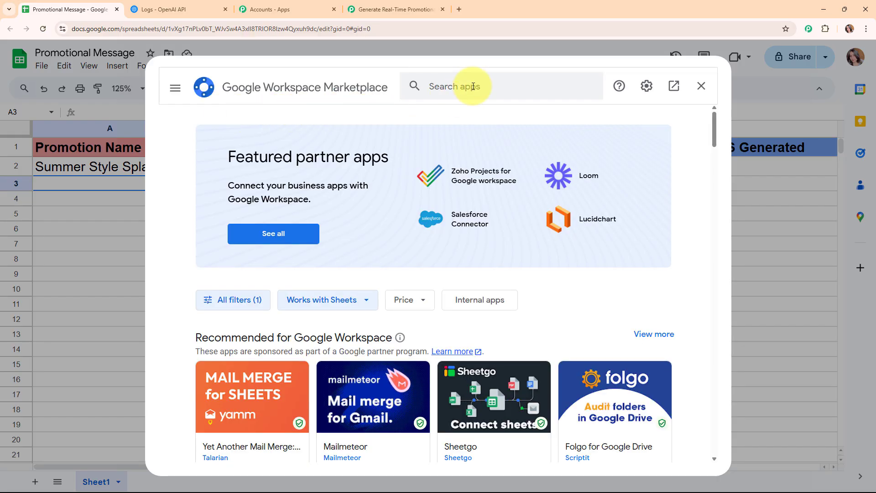
{"action": "left_click", "coordinate": [477, 84]}
{"action": "type", "text": "pabb"}
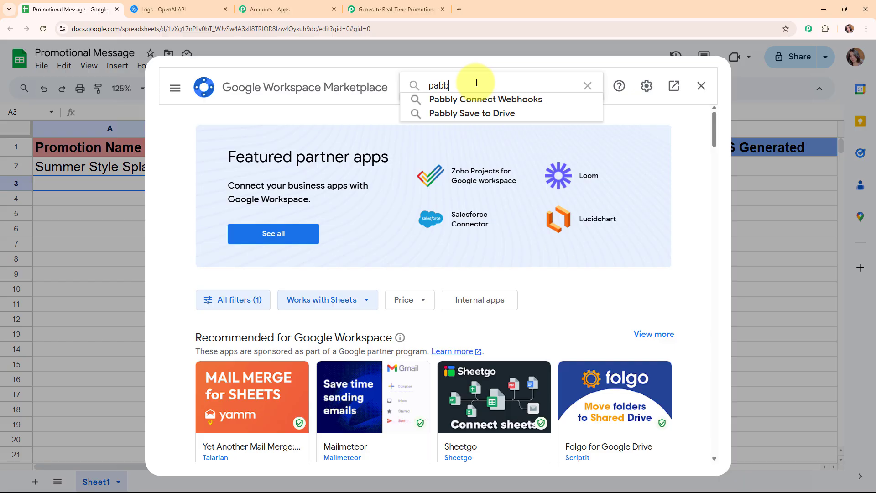
{"action": "left_click", "coordinate": [512, 94]}
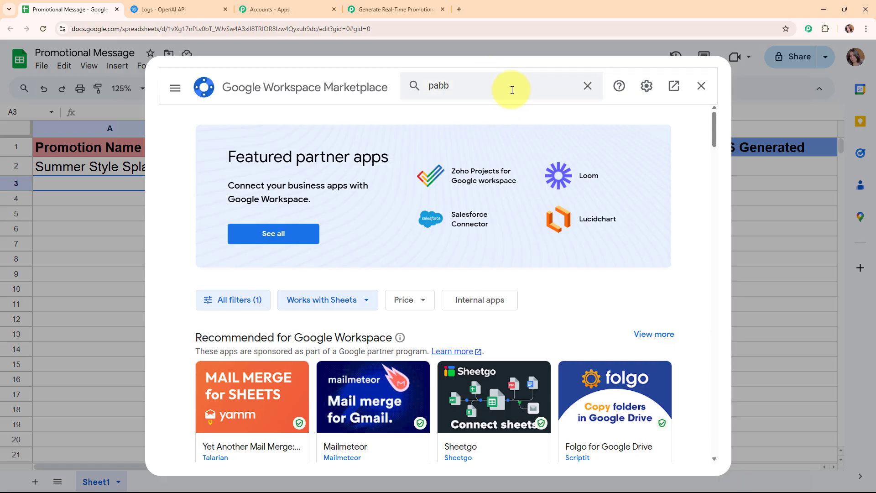
{"action": "left_click", "coordinate": [512, 90]}
{"action": "left_click", "coordinate": [483, 100]}
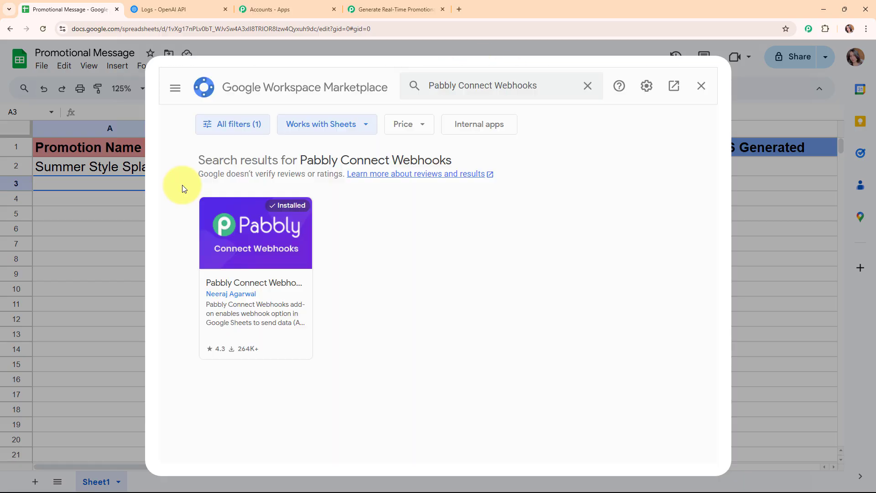
{"action": "left_click", "coordinate": [239, 235]}
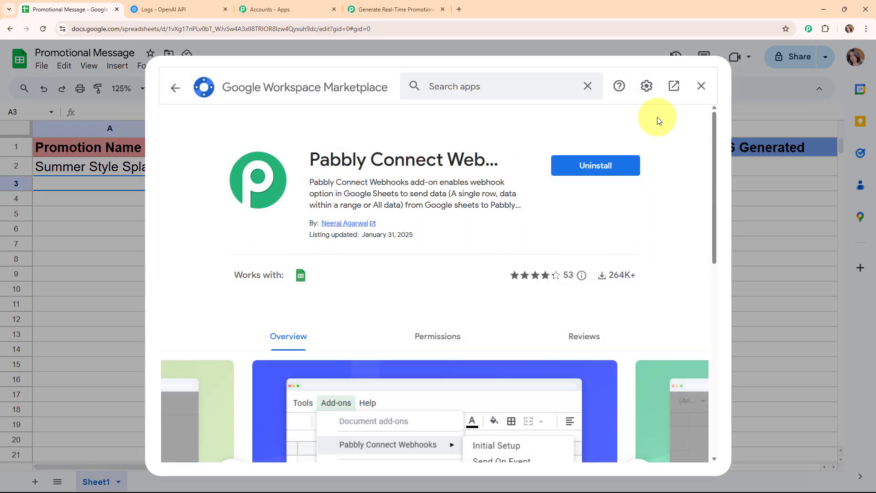
{"action": "left_click", "coordinate": [175, 88]}
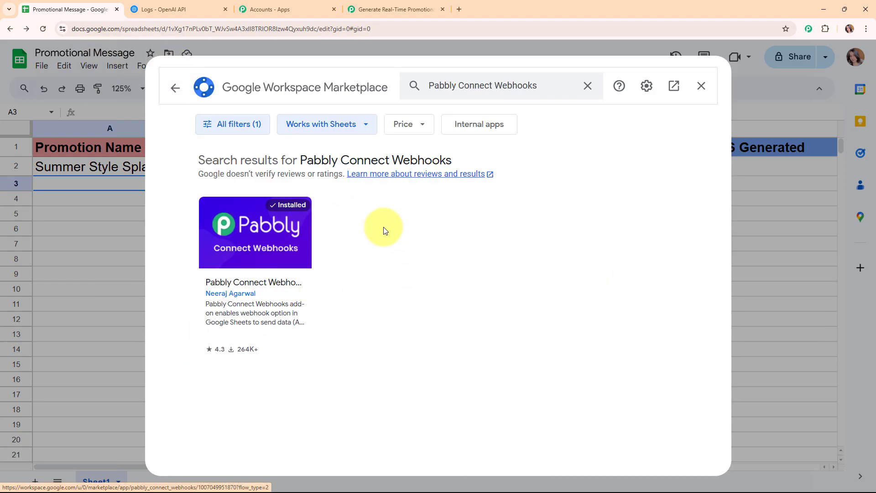
{"action": "left_click", "coordinate": [702, 88]}
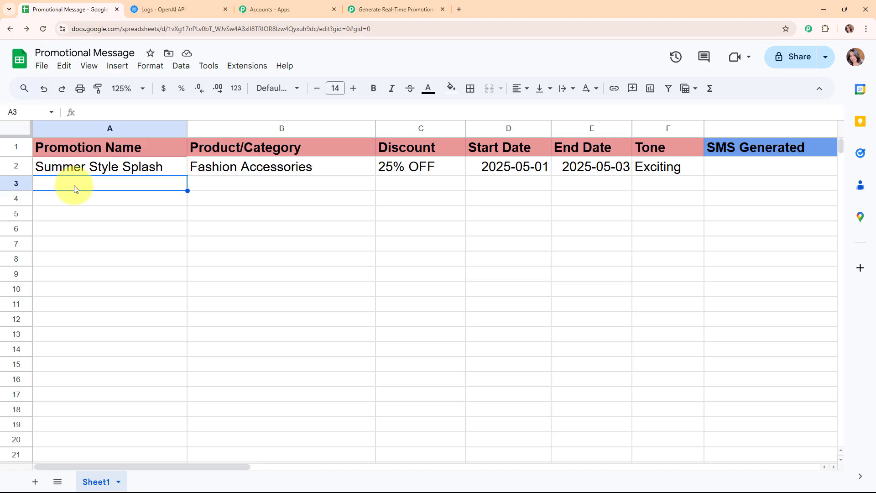
In the add-on's Initial Setup, paste the webhook URL, set trigger column F, submit, and send test data
{"action": "left_click", "coordinate": [247, 72]}
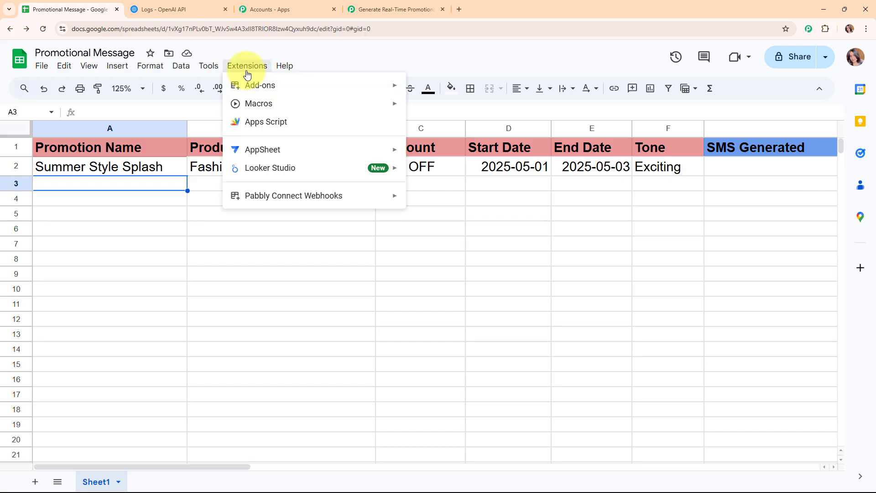
{"action": "mouse_move", "coordinate": [271, 205]}
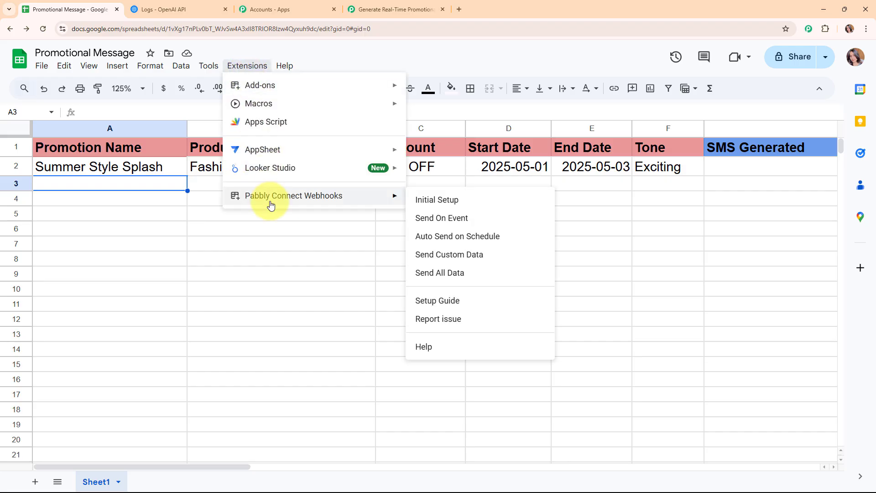
{"action": "left_click", "coordinate": [452, 201]}
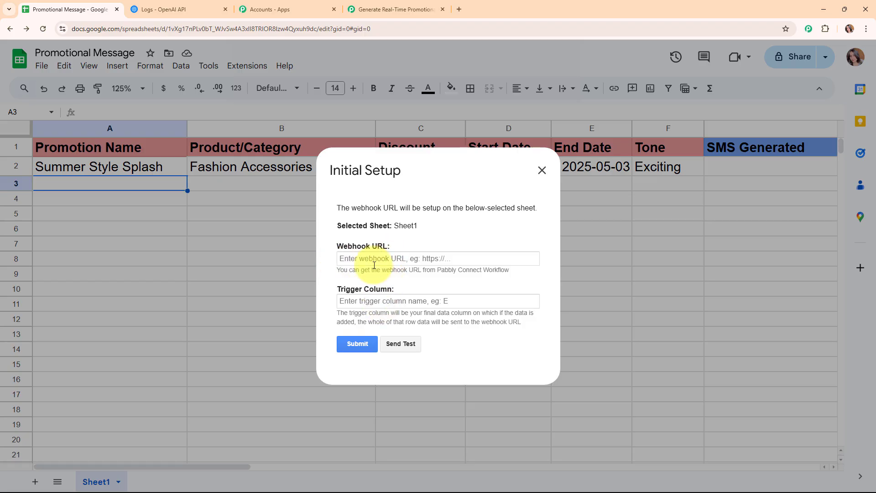
{"action": "left_click", "coordinate": [344, 259]}
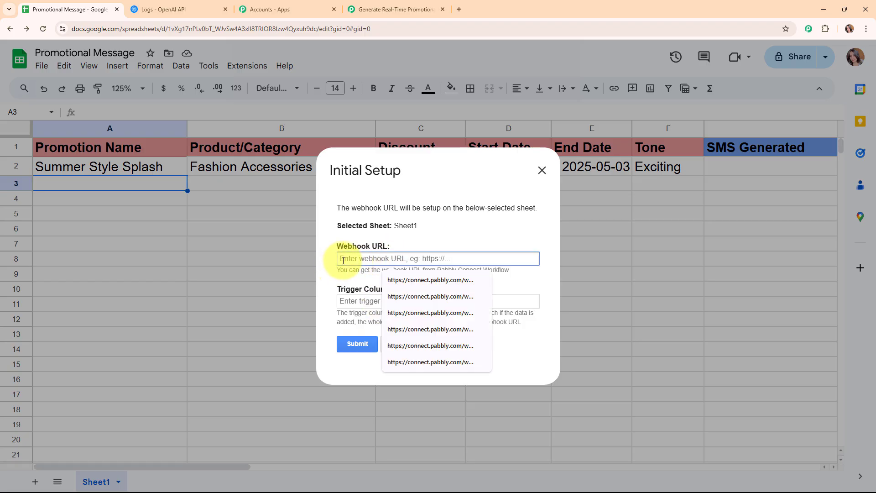
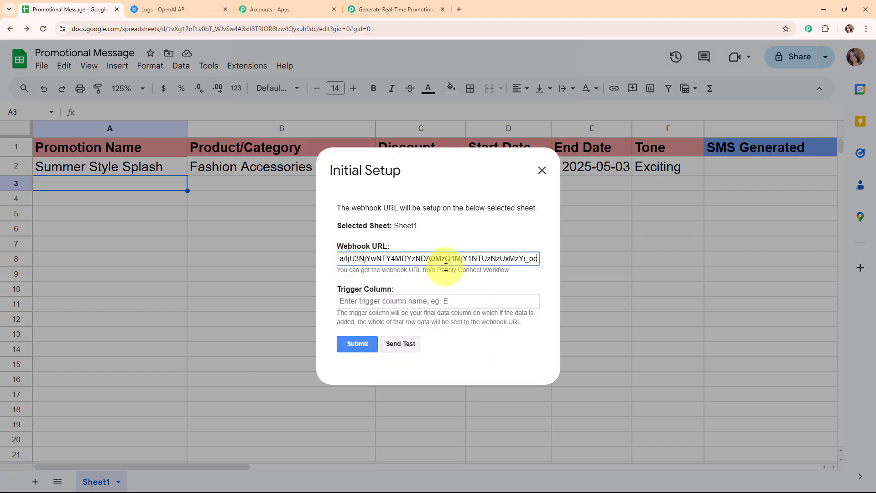
{"action": "left_click", "coordinate": [470, 272]}
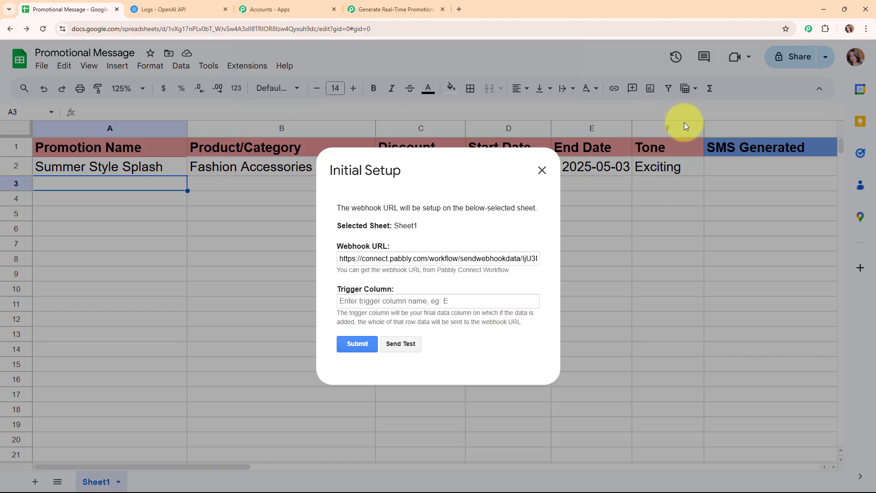
{"action": "left_click", "coordinate": [354, 301]}
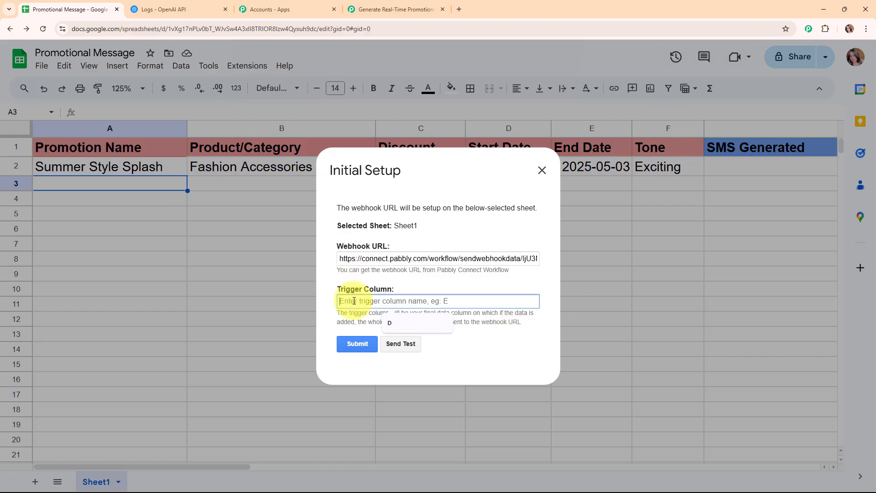
{"action": "type", "text": "F"}
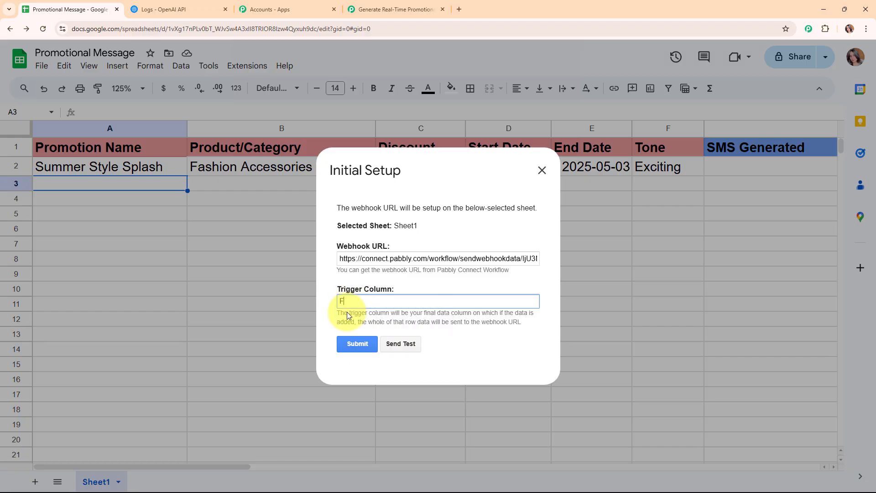
{"action": "left_click", "coordinate": [354, 343]}
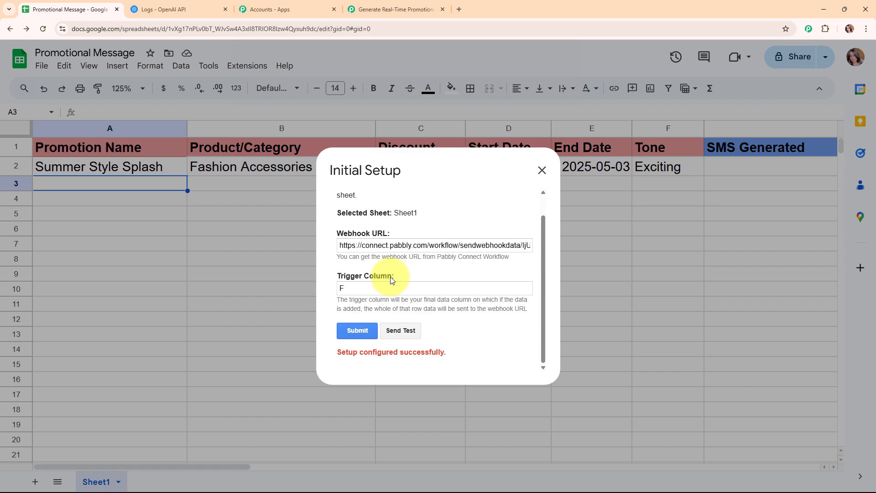
{"action": "left_click", "coordinate": [409, 331]}
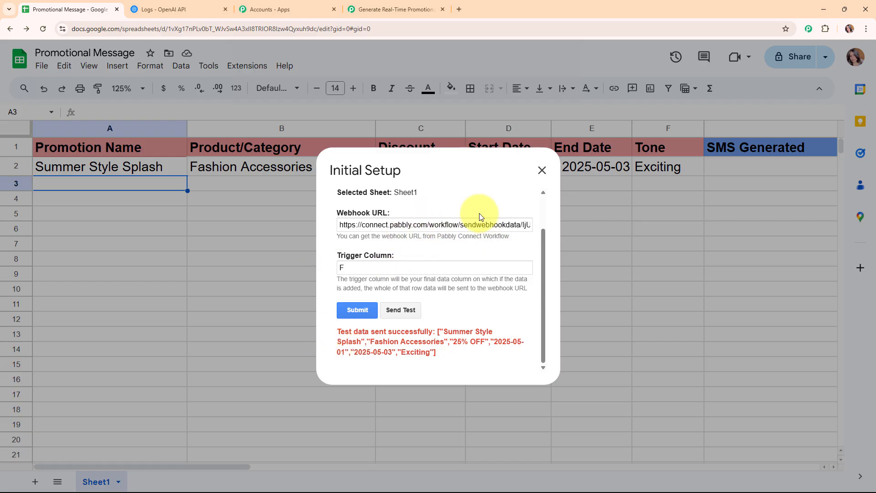
{"action": "left_click", "coordinate": [542, 171]}
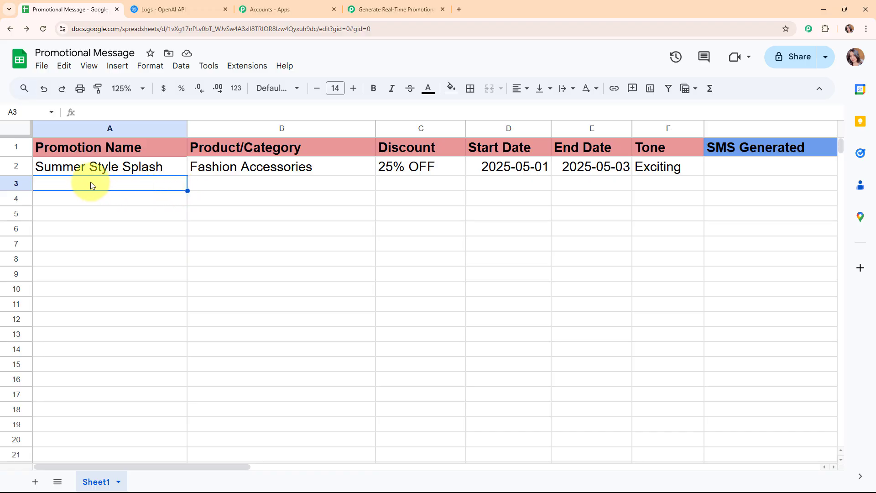
Enable Send On Event in the Pabbly Connect Webhooks add-on and verify it is checked
{"action": "left_click", "coordinate": [245, 64]}
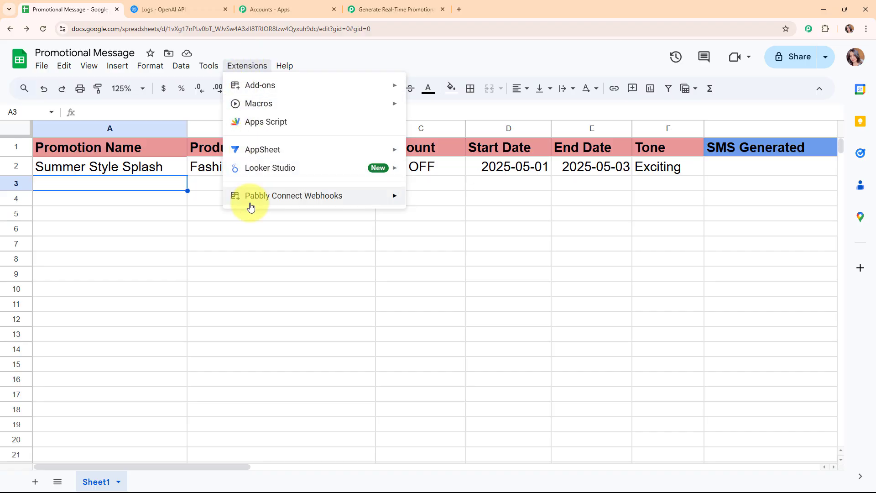
{"action": "mouse_move", "coordinate": [250, 206]}
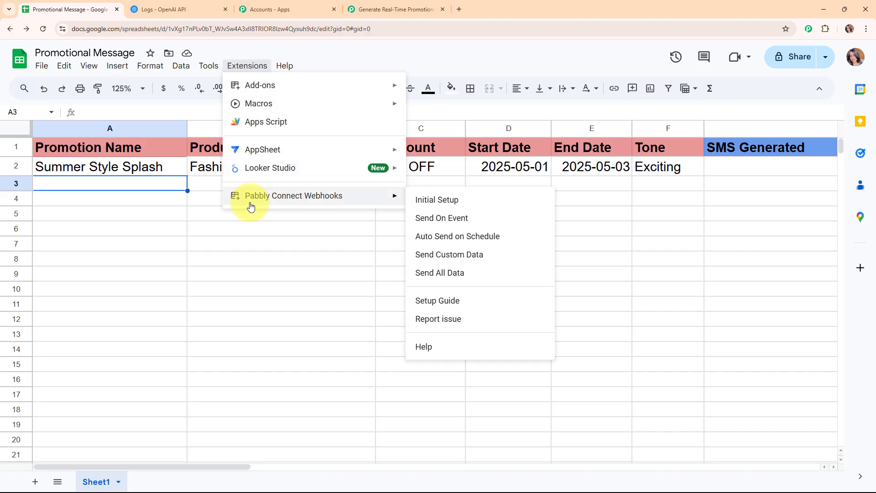
{"action": "left_click", "coordinate": [445, 224]}
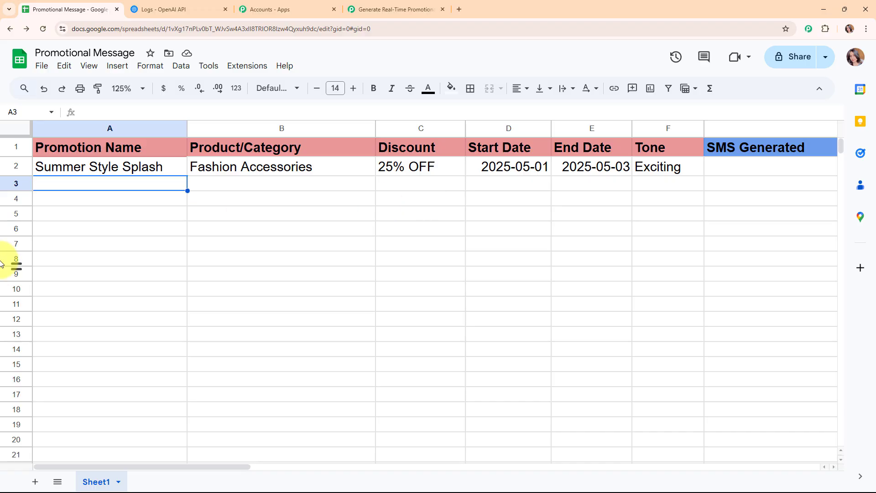
{"action": "left_click", "coordinate": [254, 65]}
{"action": "mouse_move", "coordinate": [327, 204]}
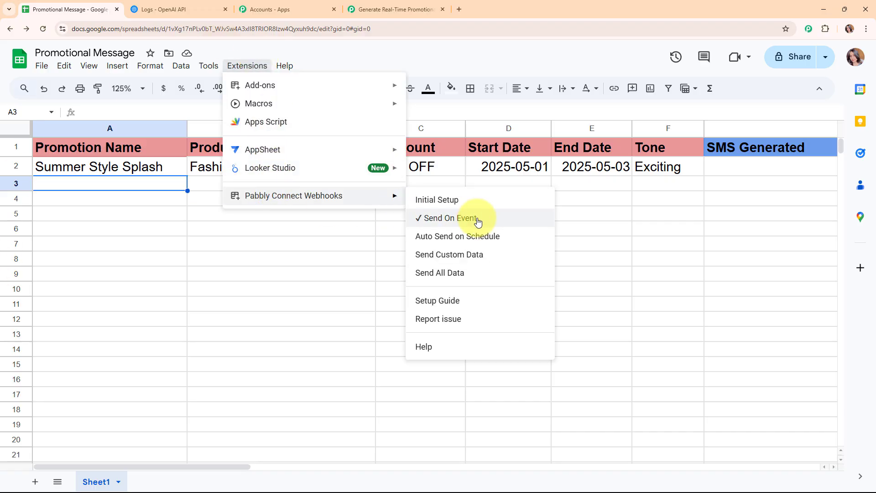
{"action": "left_click", "coordinate": [160, 185]}
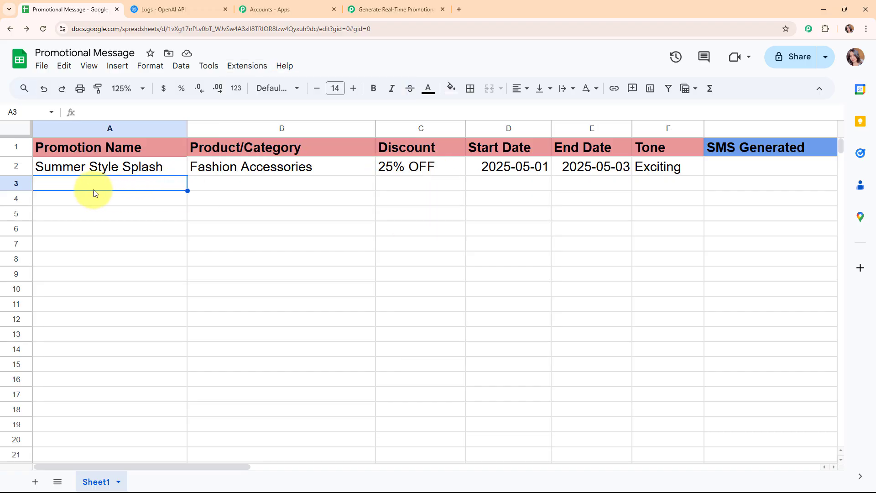
{"action": "left_click", "coordinate": [421, 3]}
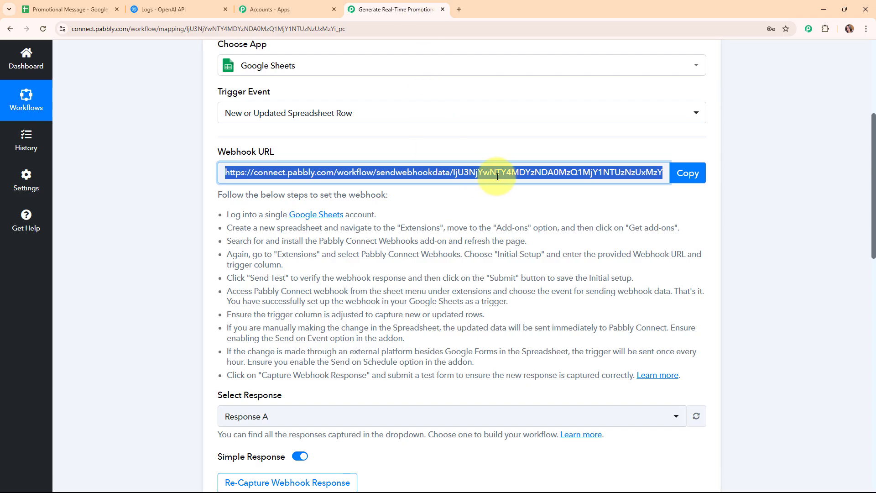
Review the test row in the trigger's Response Received, then collapse the Google Sheets trigger step
{"action": "scroll", "coordinate": [502, 191], "scroll_direction": "down", "scroll_amount": 8}
{"action": "scroll", "coordinate": [821, 269], "scroll_direction": "down", "scroll_amount": 3}
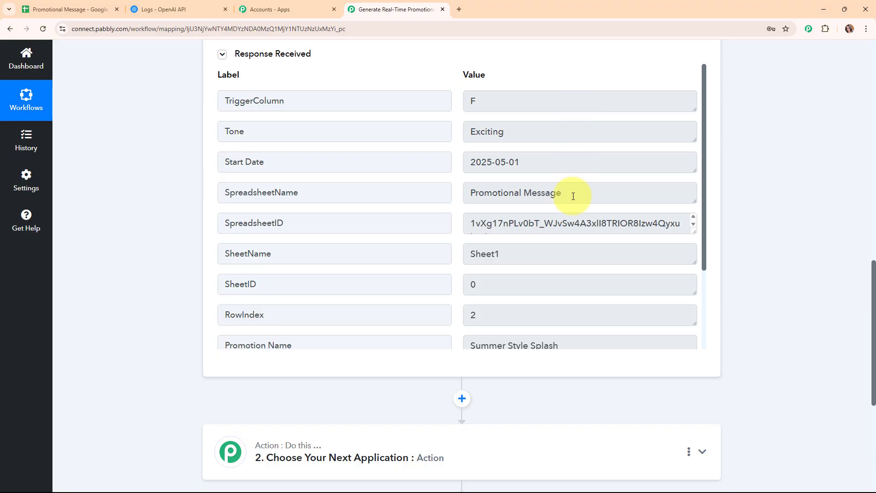
{"action": "scroll", "coordinate": [574, 265], "scroll_direction": "down", "scroll_amount": 2}
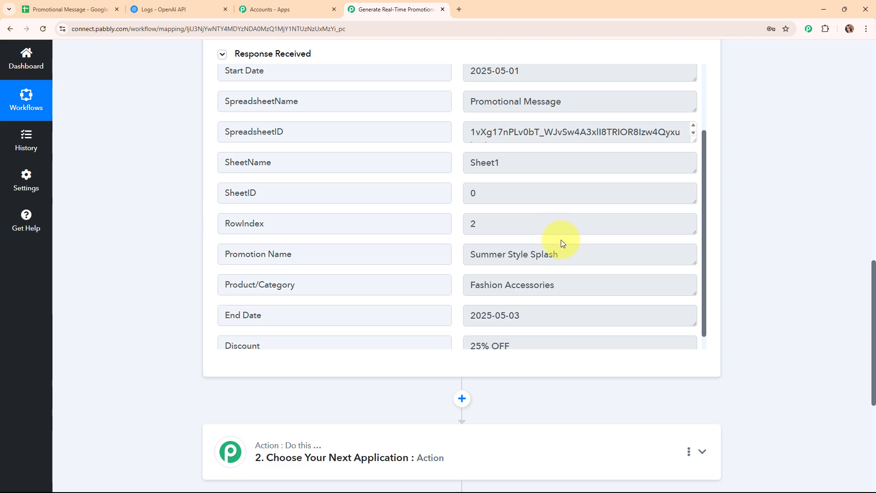
{"action": "scroll", "coordinate": [555, 269], "scroll_direction": "down", "scroll_amount": 1}
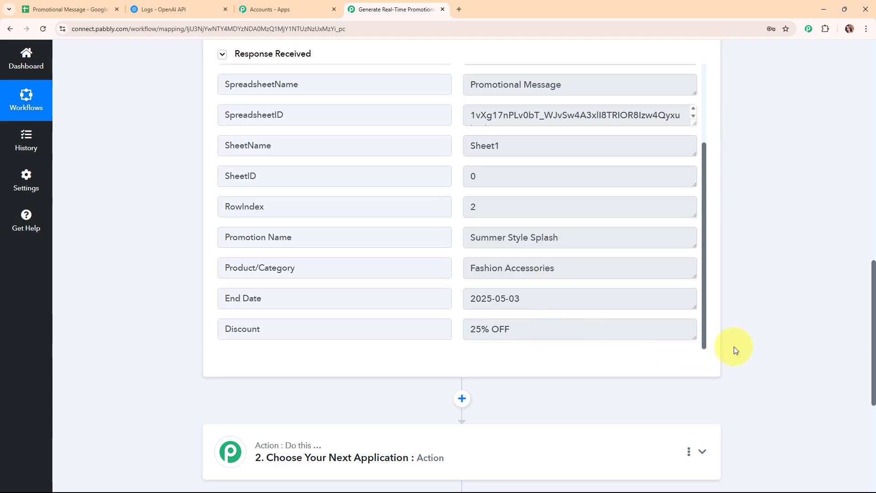
{"action": "scroll", "coordinate": [747, 361], "scroll_direction": "up", "scroll_amount": 7}
{"action": "scroll", "coordinate": [737, 370], "scroll_direction": "up", "scroll_amount": 8}
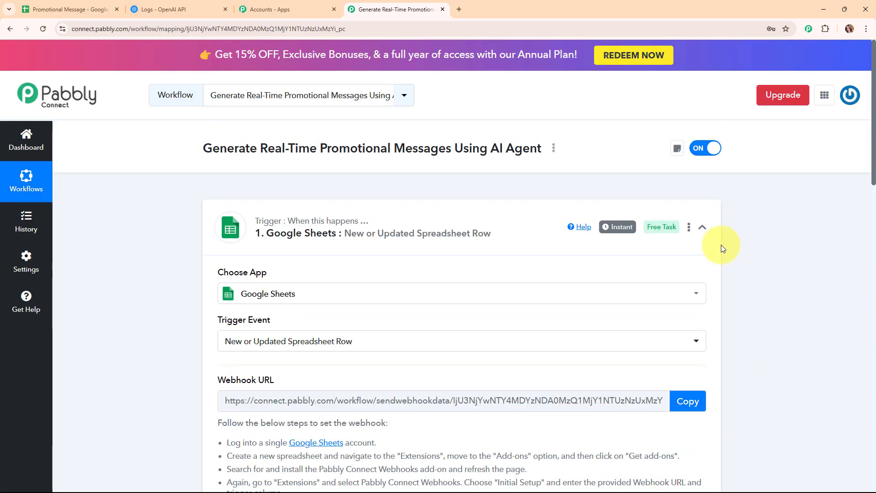
{"action": "left_click", "coordinate": [702, 227]}
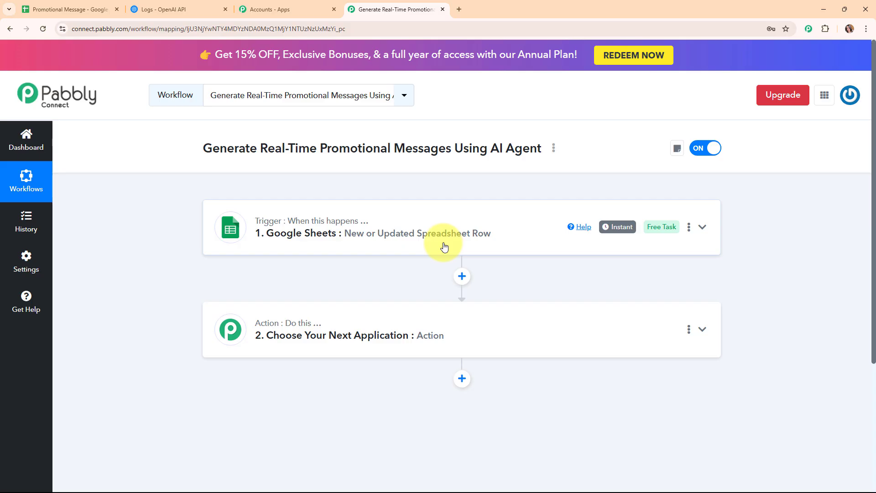
Make step 2 an OpenAI (ChatGPT, DALL-E, Whisper) action with the ChatGPT event, then start connecting
{"action": "left_click", "coordinate": [442, 314]}
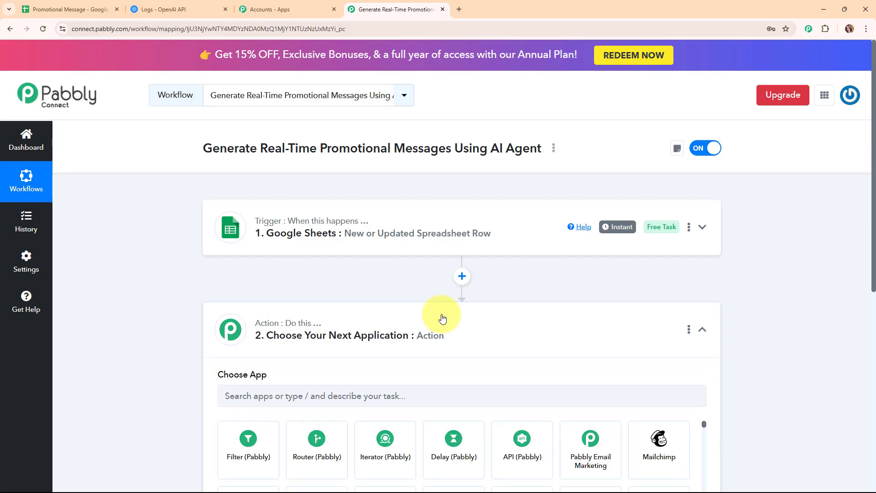
{"action": "left_click", "coordinate": [394, 238]}
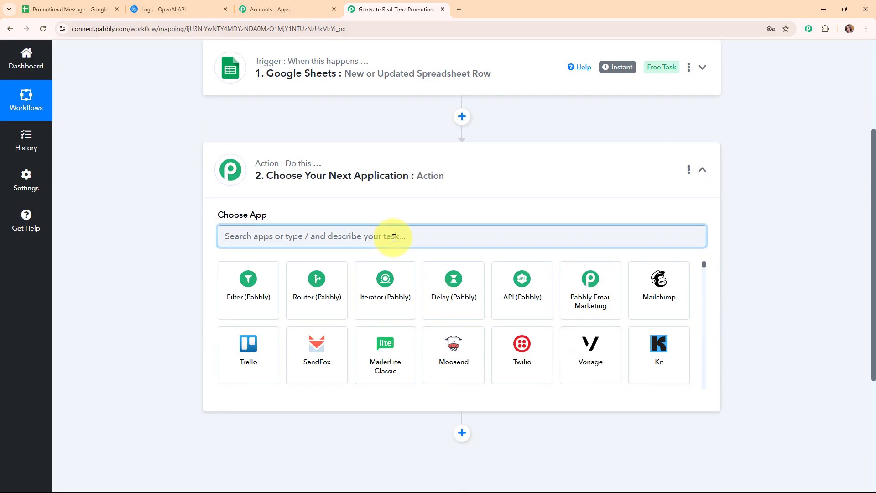
{"action": "type", "text": "op"}
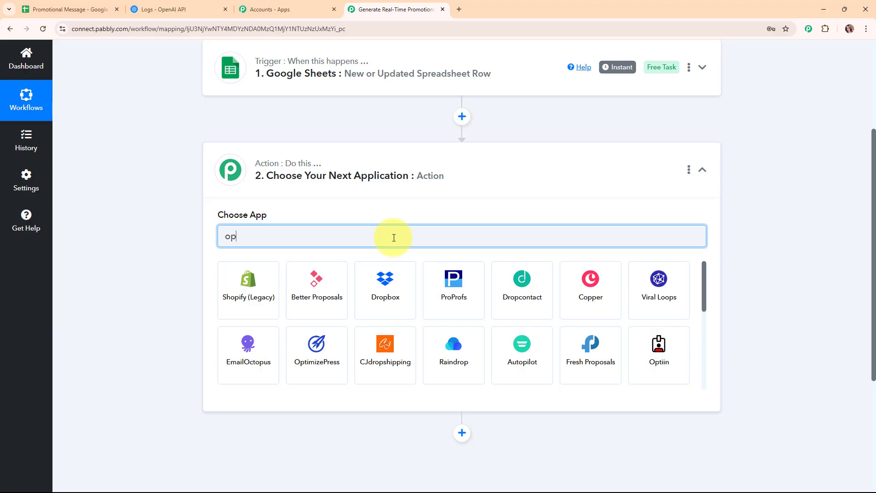
{"action": "type", "text": "e"}
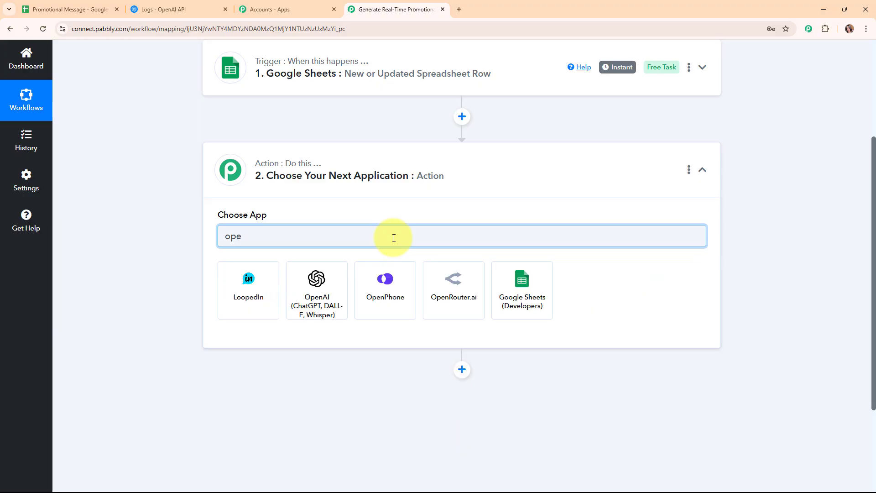
{"action": "type", "text": "n"}
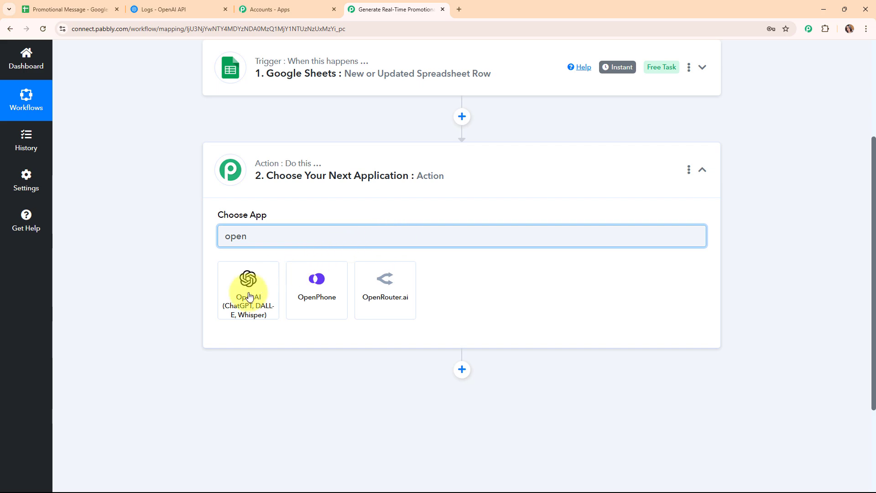
{"action": "left_click", "coordinate": [240, 307]}
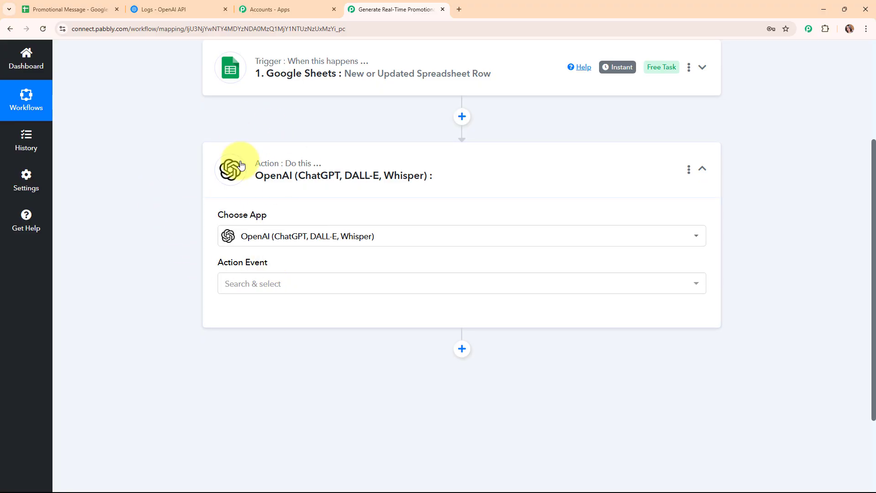
{"action": "left_click", "coordinate": [276, 284]}
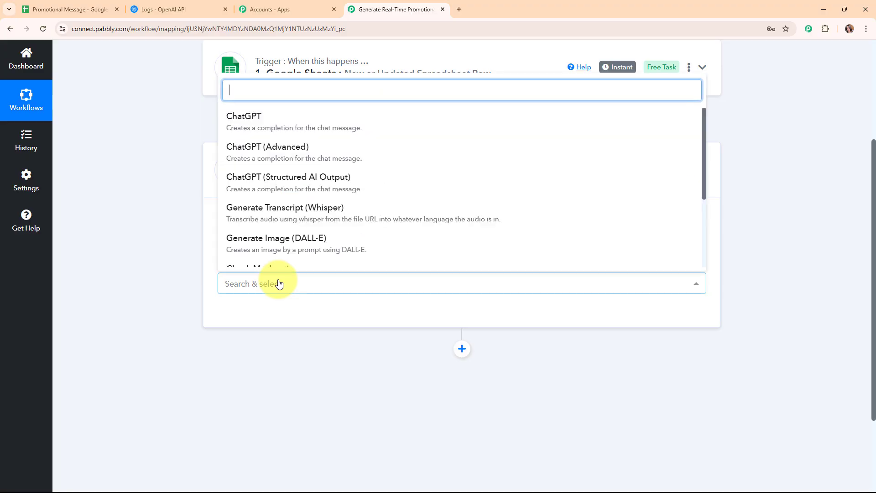
{"action": "left_click", "coordinate": [281, 130]}
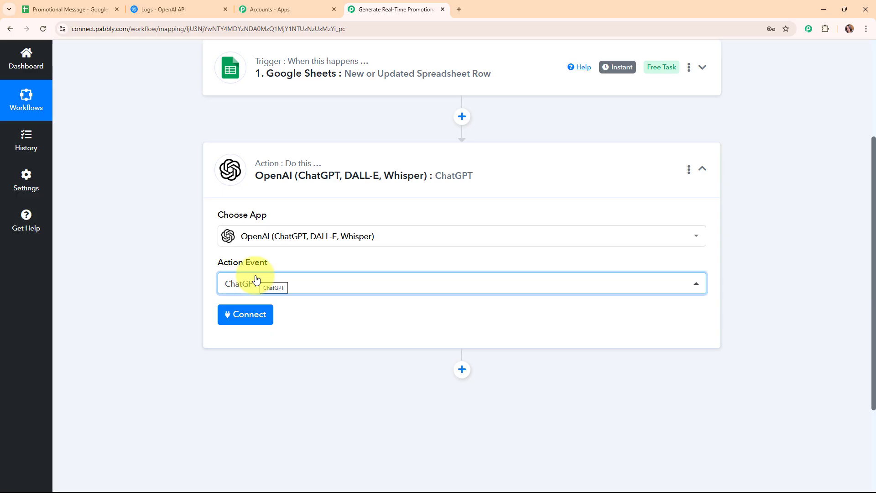
{"action": "left_click", "coordinate": [260, 314]}
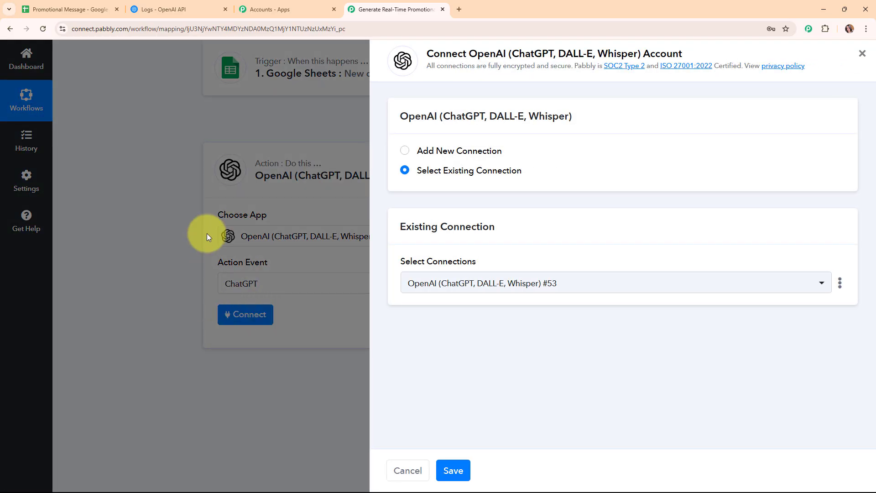
Choose Add New Connection for OpenAI, note the API key help text, and go to the OpenAI platform tab
{"action": "left_click", "coordinate": [405, 151]}
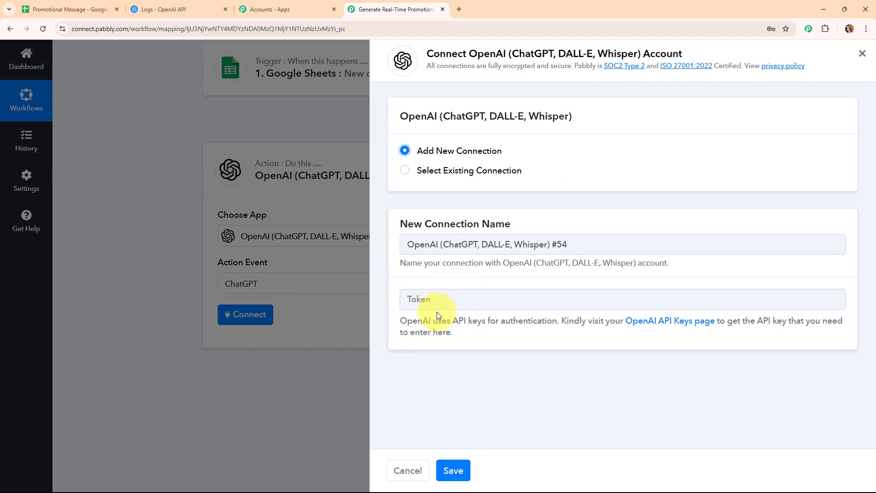
{"action": "left_click_drag", "start_coordinate": [395, 322], "coordinate": [502, 348]}
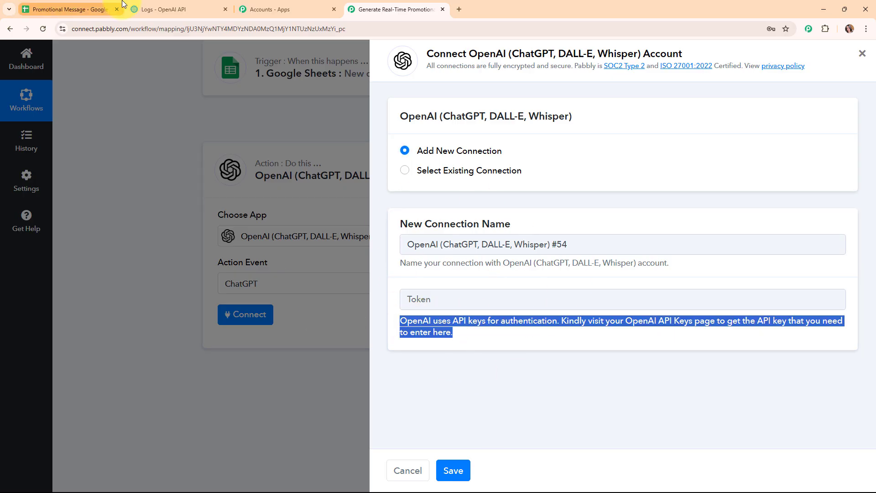
{"action": "left_click", "coordinate": [175, 5]}
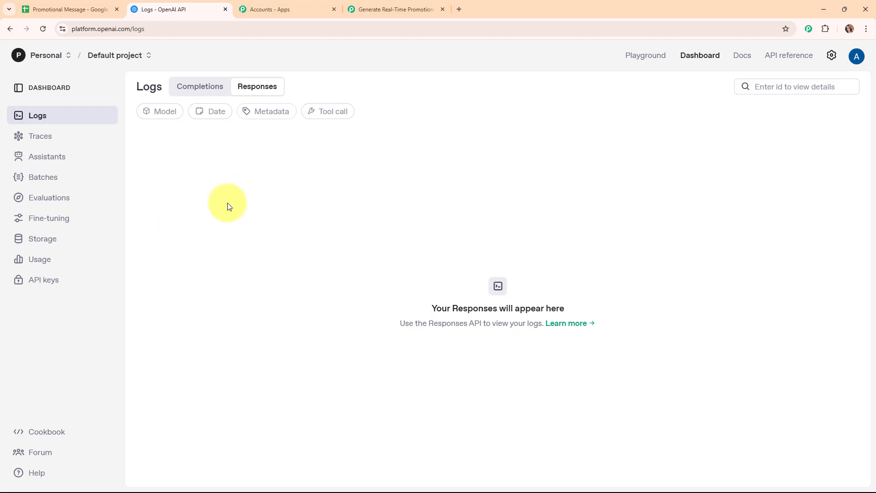
Create a new OpenAI secret key named 'Promotional Message' in the Default project
{"action": "left_click", "coordinate": [70, 282]}
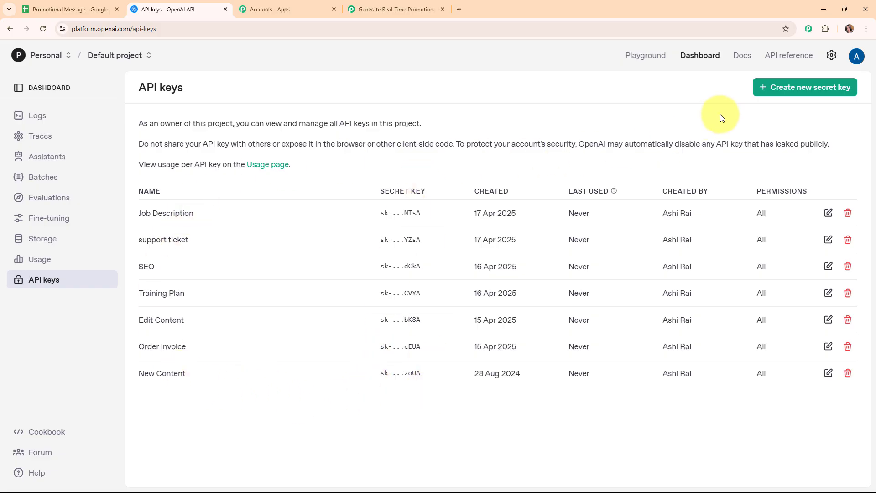
{"action": "left_click", "coordinate": [763, 92]}
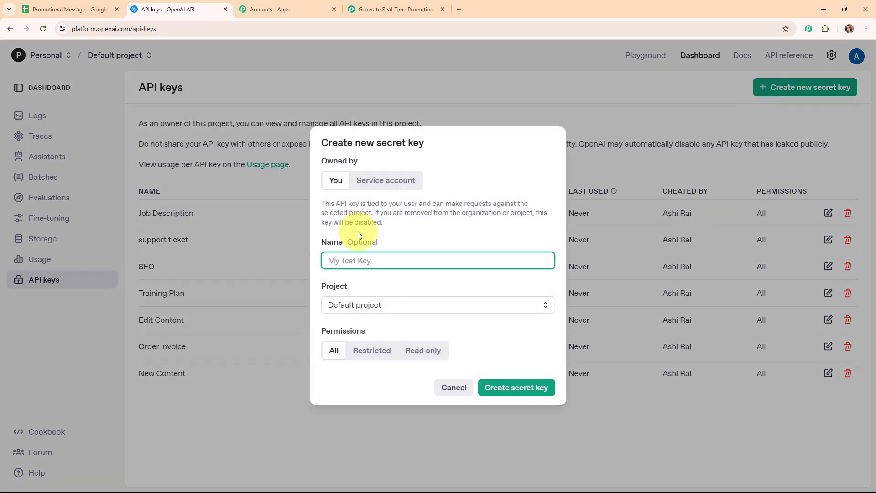
{"action": "type", "text": "Promotional Message"}
{"action": "left_click", "coordinate": [401, 310]}
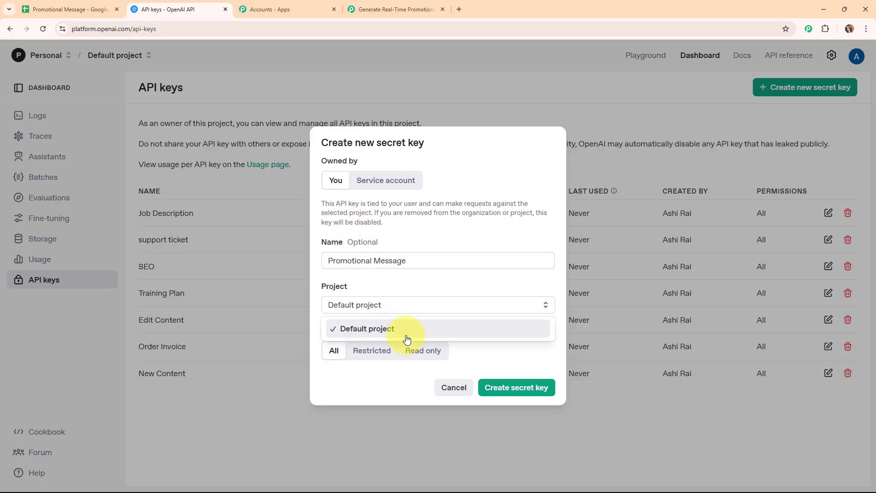
{"action": "left_click", "coordinate": [406, 337]}
{"action": "left_click", "coordinate": [451, 332]}
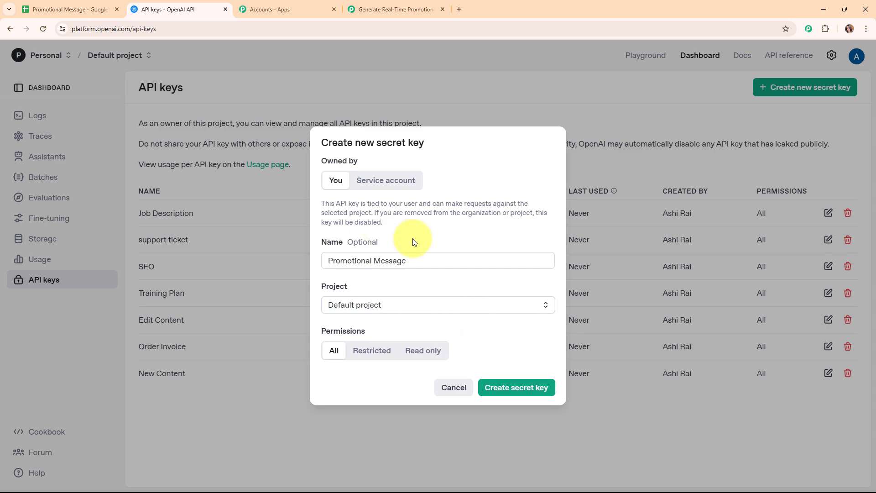
{"action": "left_click", "coordinate": [531, 391]}
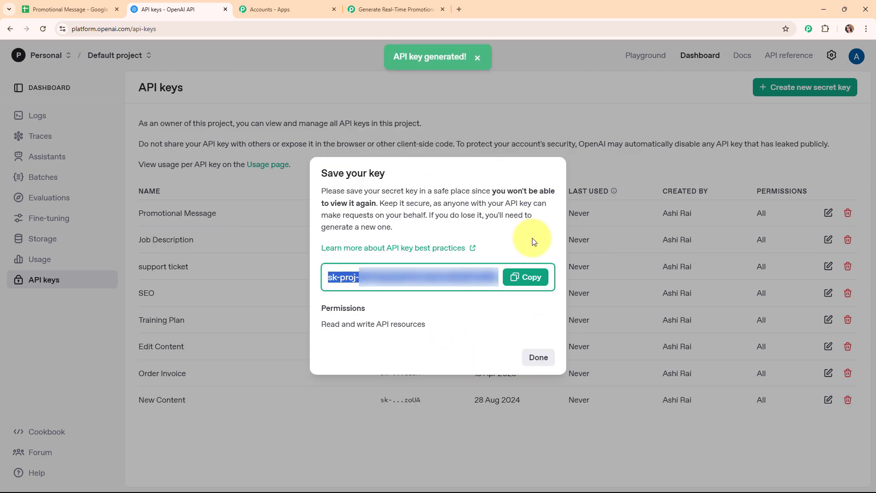
Copy the new secret key and return to the Pabbly connection panel
{"action": "left_click", "coordinate": [528, 277]}
{"action": "left_click", "coordinate": [536, 357]}
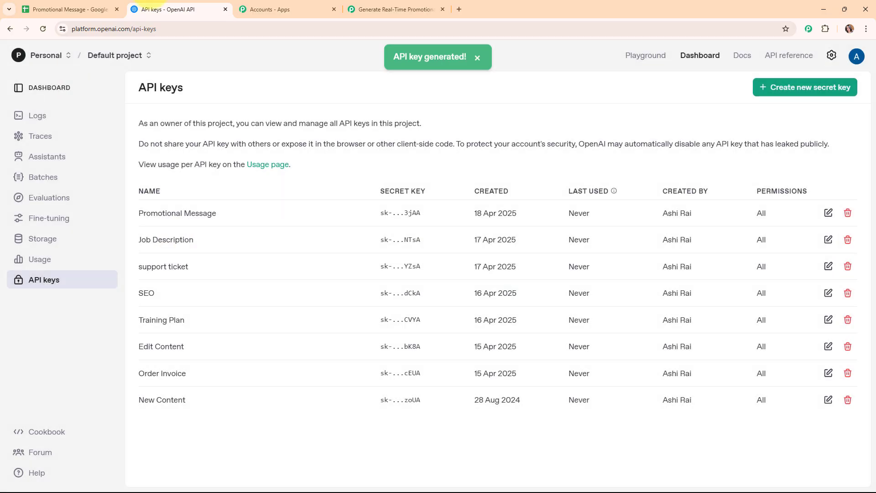
{"action": "left_click", "coordinate": [395, 10]}
Paste the copied API key into the Token field and save the OpenAI connection
{"action": "right_click", "coordinate": [433, 302]}
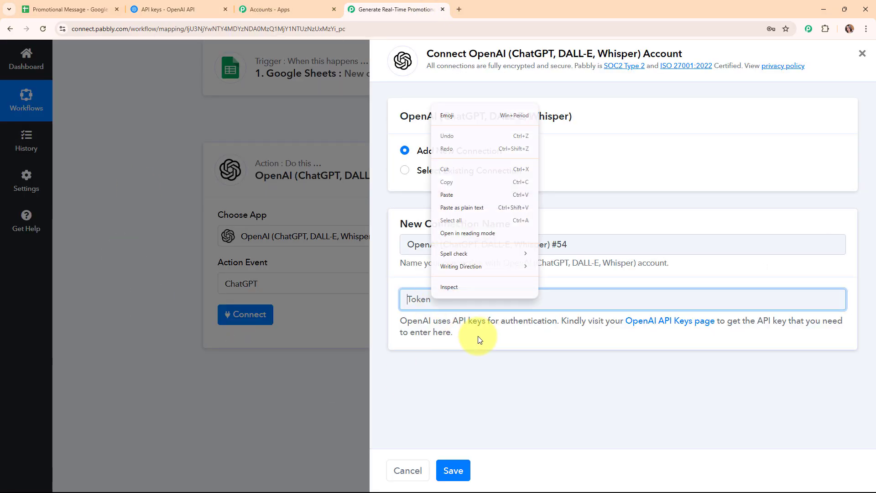
{"action": "left_click", "coordinate": [468, 192]}
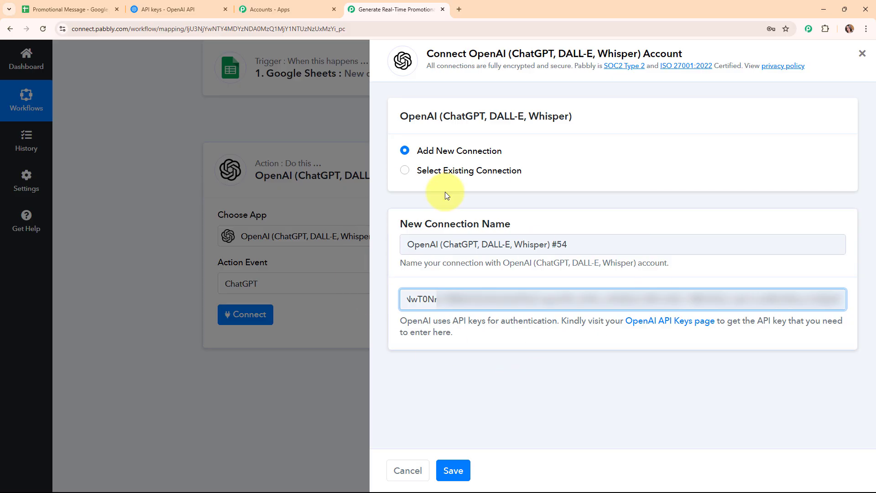
{"action": "left_click", "coordinate": [513, 349]}
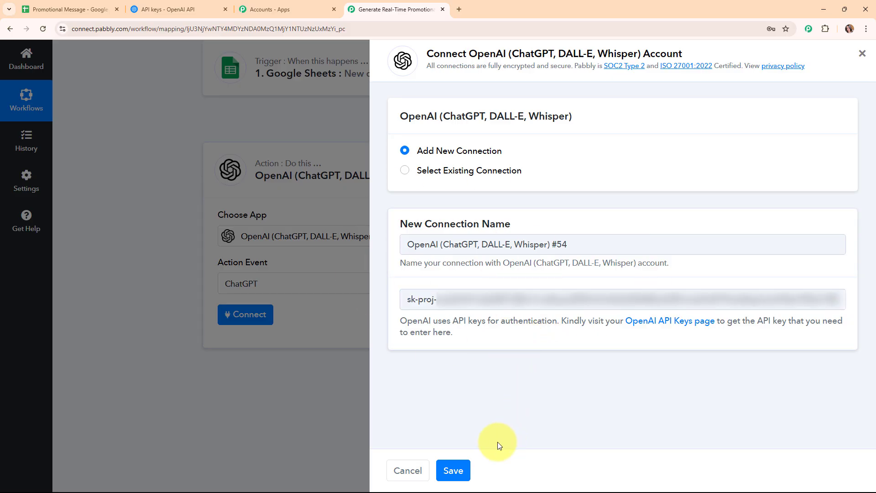
{"action": "left_click", "coordinate": [459, 470]}
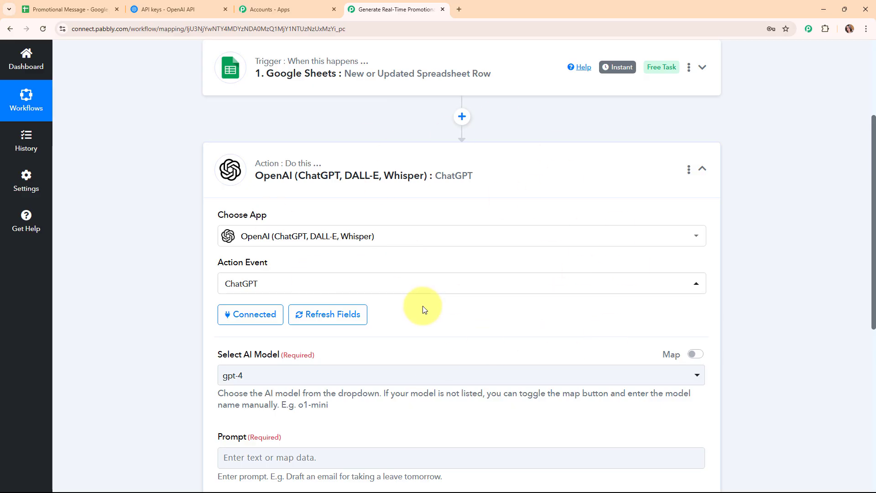
{"action": "scroll", "coordinate": [414, 289], "scroll_direction": "down", "scroll_amount": 4}
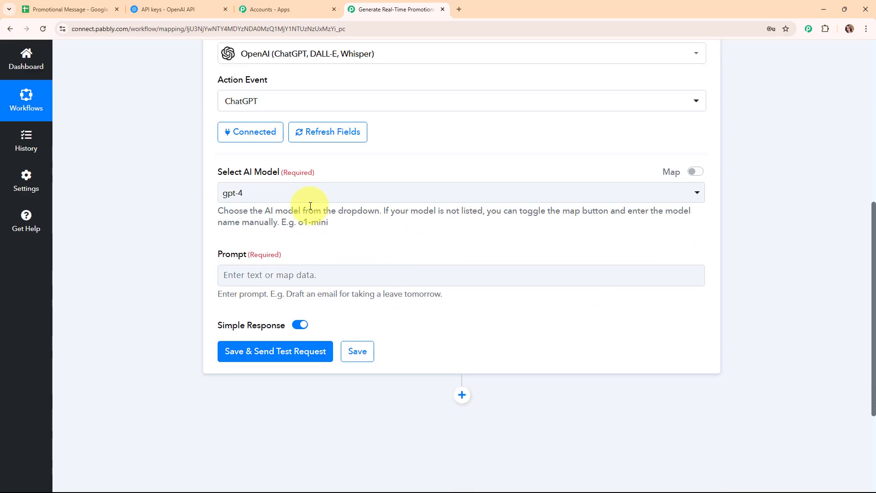
{"action": "left_click_drag", "start_coordinate": [211, 180], "coordinate": [346, 177]}
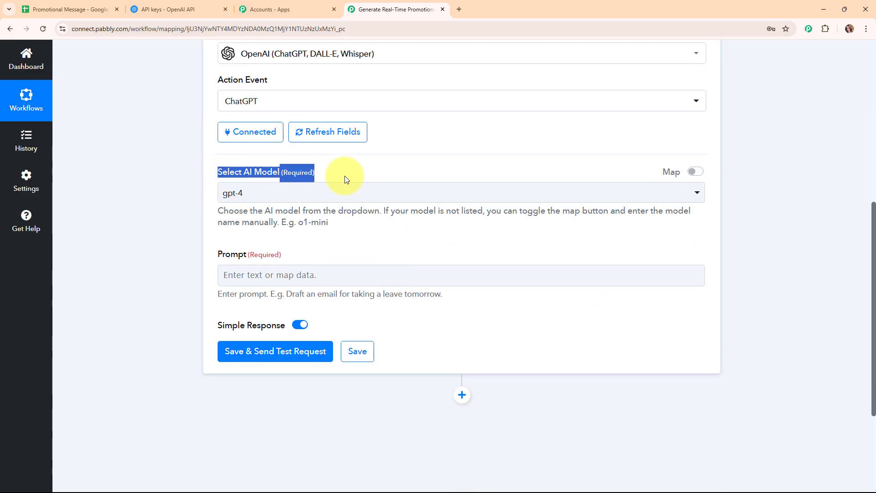
{"action": "left_click", "coordinate": [344, 241]}
{"action": "left_click", "coordinate": [493, 201]}
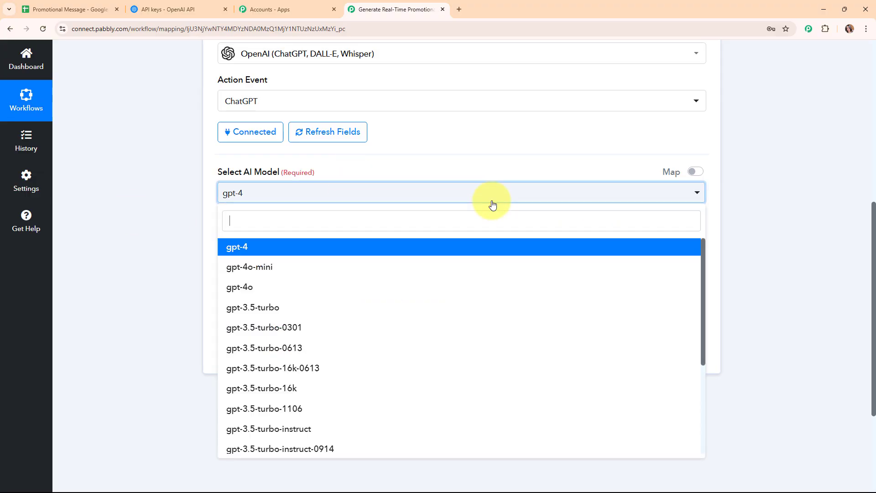
{"action": "scroll", "coordinate": [480, 314], "scroll_direction": "down", "scroll_amount": 3}
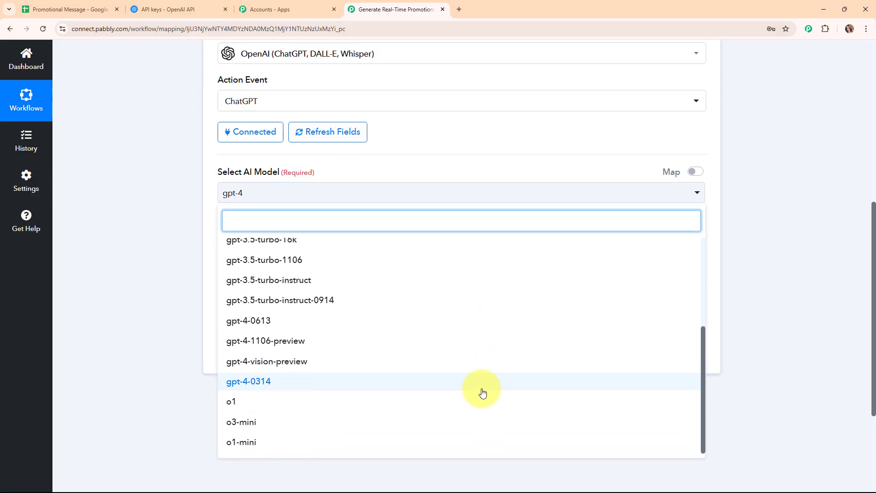
{"action": "scroll", "coordinate": [480, 391], "scroll_direction": "up", "scroll_amount": 5}
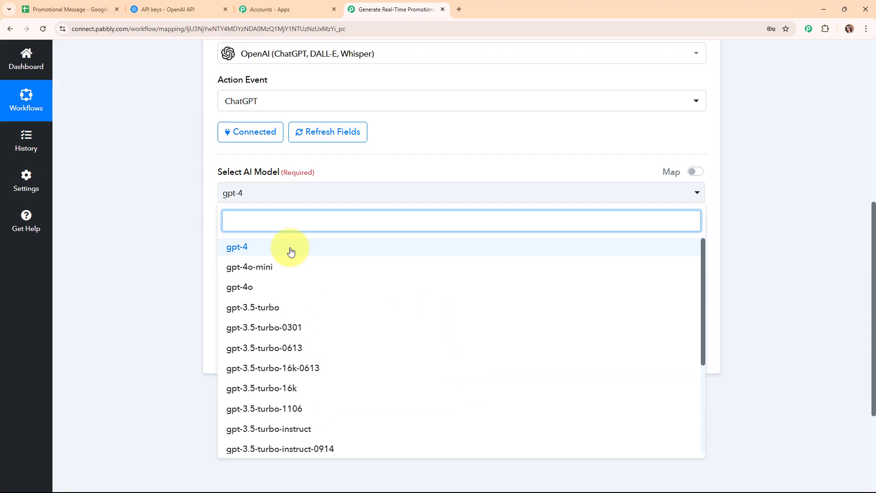
{"action": "left_click", "coordinate": [290, 251]}
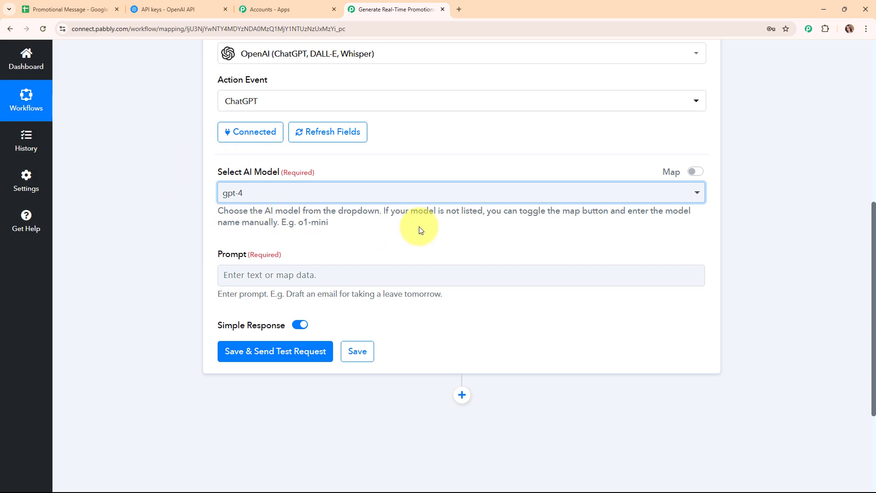
{"action": "scroll", "coordinate": [421, 229], "scroll_direction": "down", "scroll_amount": 2}
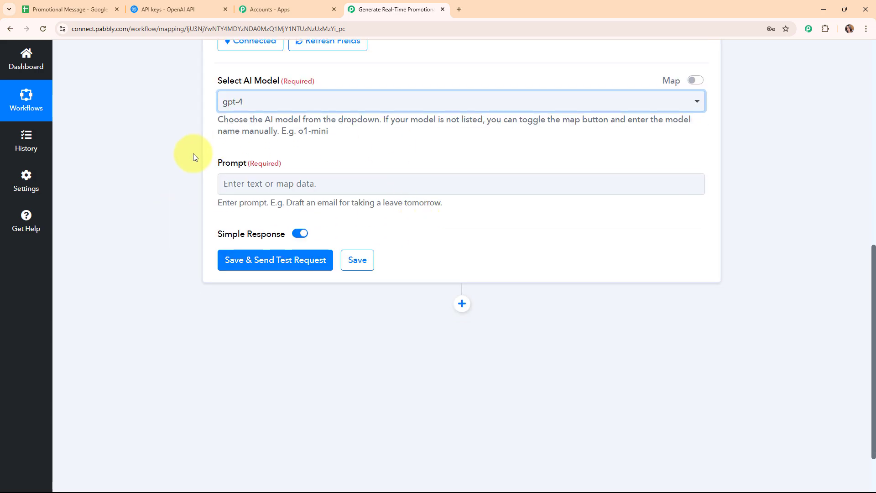
{"action": "left_click_drag", "start_coordinate": [215, 163], "coordinate": [329, 164]}
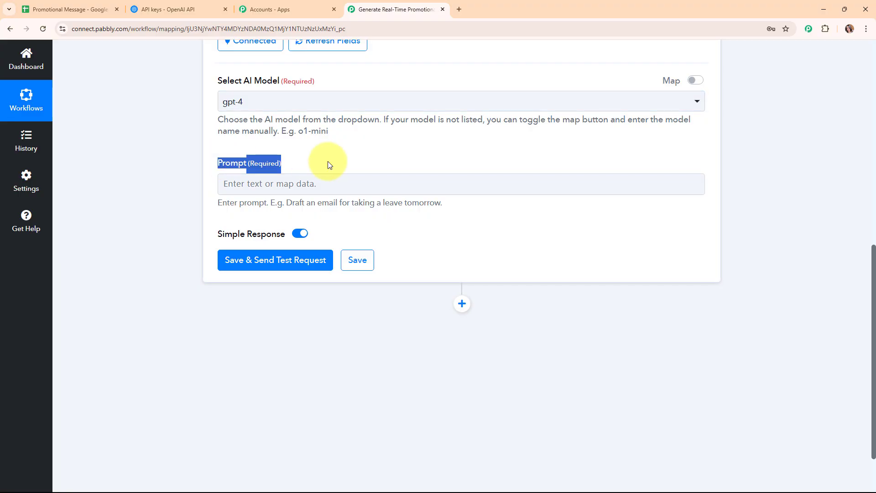
Paste the SMS copywriter prompt into the ChatGPT Prompt field and place the cursor after 'Promotion Name:'
{"action": "left_click", "coordinate": [245, 184]}
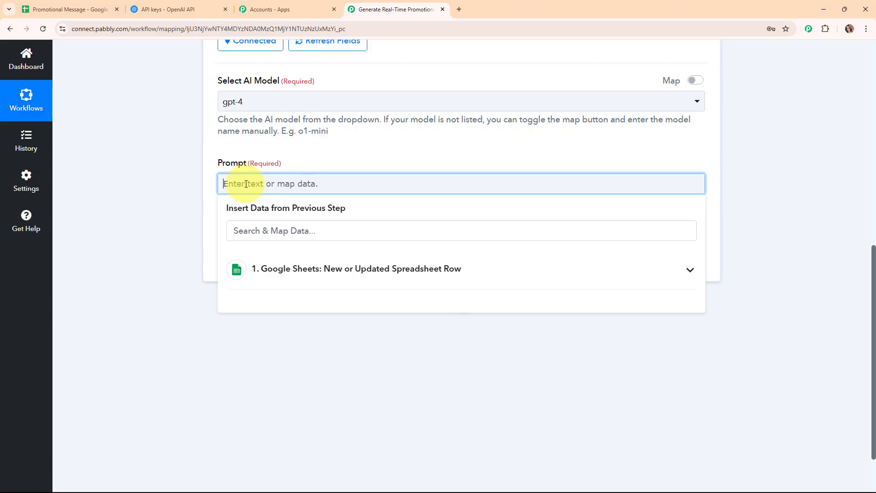
{"action": "key", "text": "ctrl+v"}
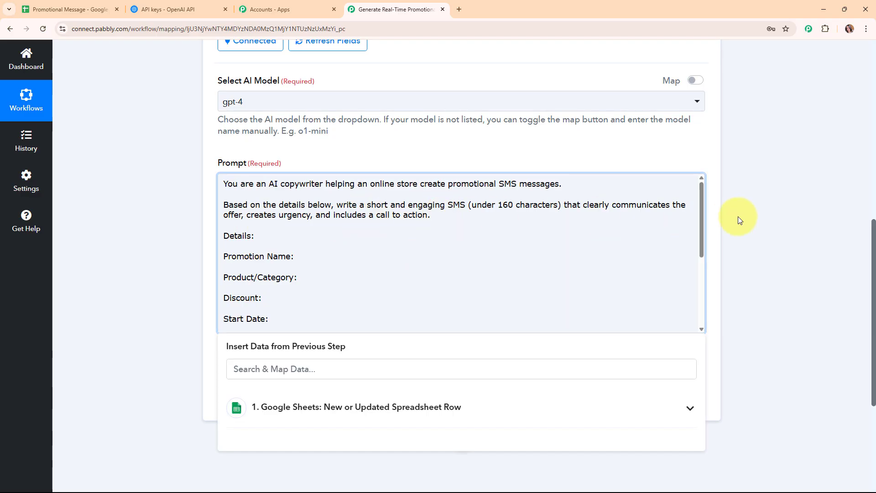
{"action": "scroll", "coordinate": [739, 219], "scroll_direction": "down", "scroll_amount": 1}
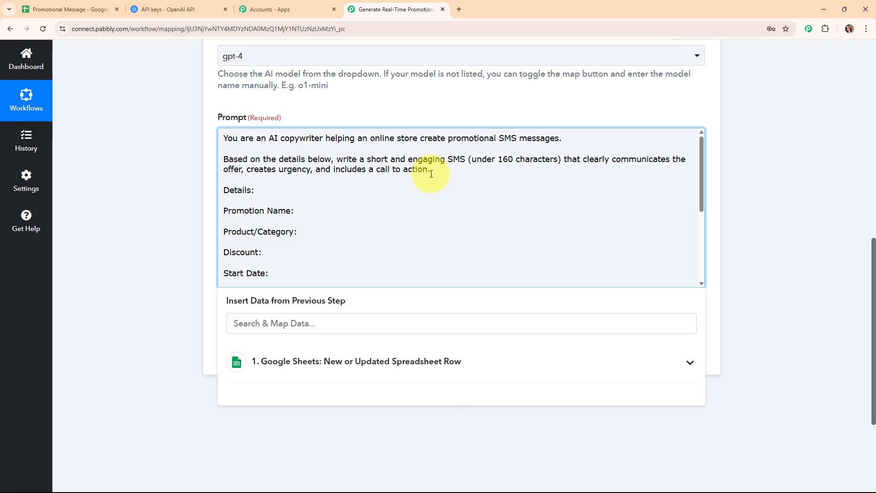
{"action": "scroll", "coordinate": [306, 160], "scroll_direction": "down", "scroll_amount": 1}
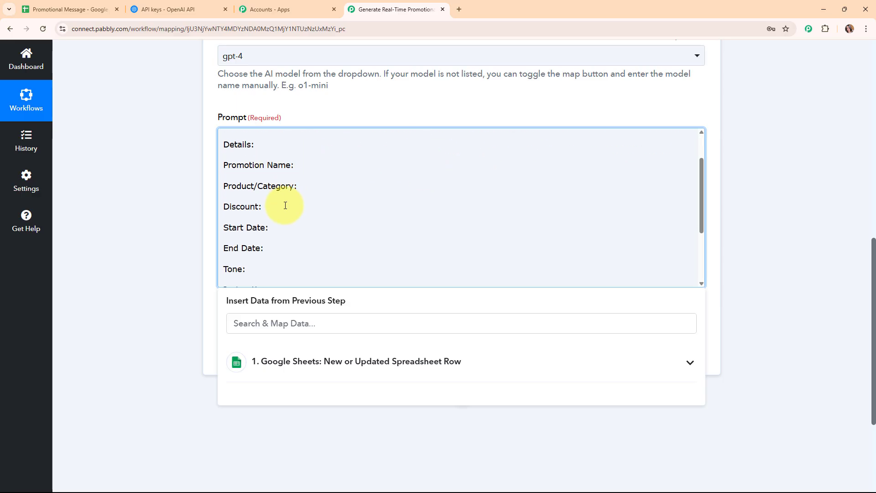
{"action": "scroll", "coordinate": [286, 247], "scroll_direction": "down", "scroll_amount": 1}
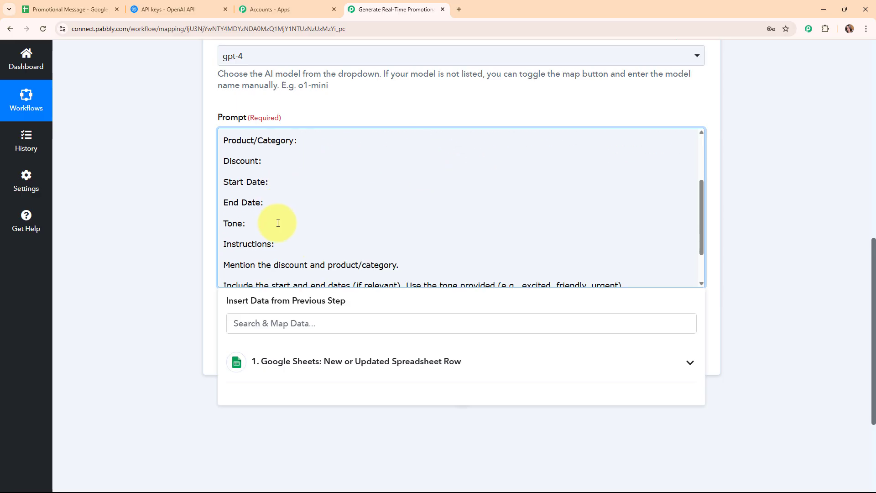
{"action": "scroll", "coordinate": [502, 220], "scroll_direction": "up", "scroll_amount": 2}
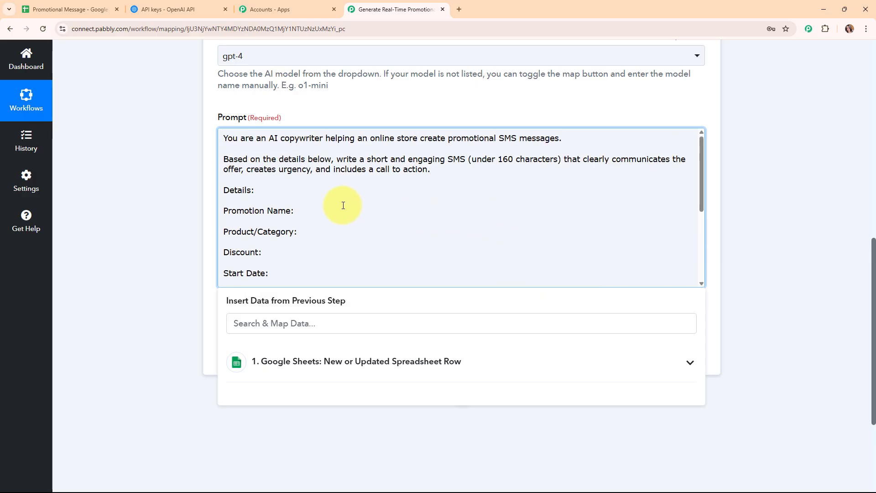
{"action": "left_click", "coordinate": [302, 208]}
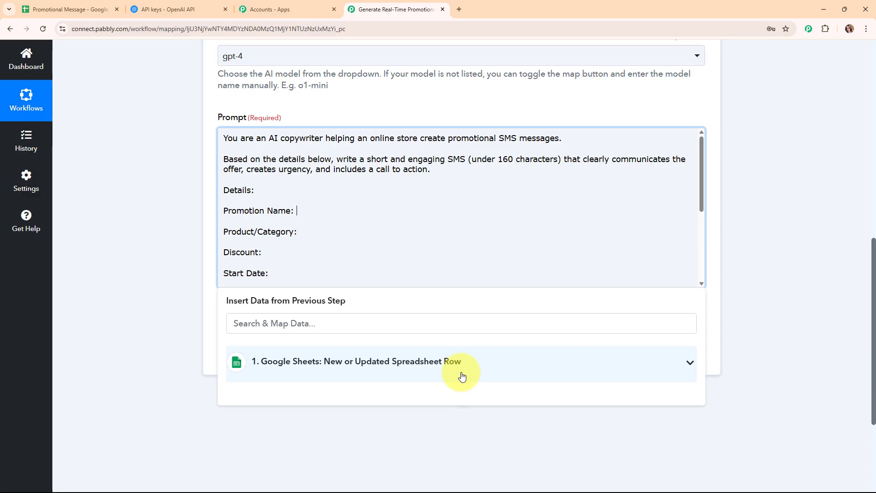
Map the sheet's Promotion Name, Product/Category and Discount values into their prompt lines
{"action": "left_click", "coordinate": [389, 366]}
{"action": "scroll", "coordinate": [729, 250], "scroll_direction": "down", "scroll_amount": 3}
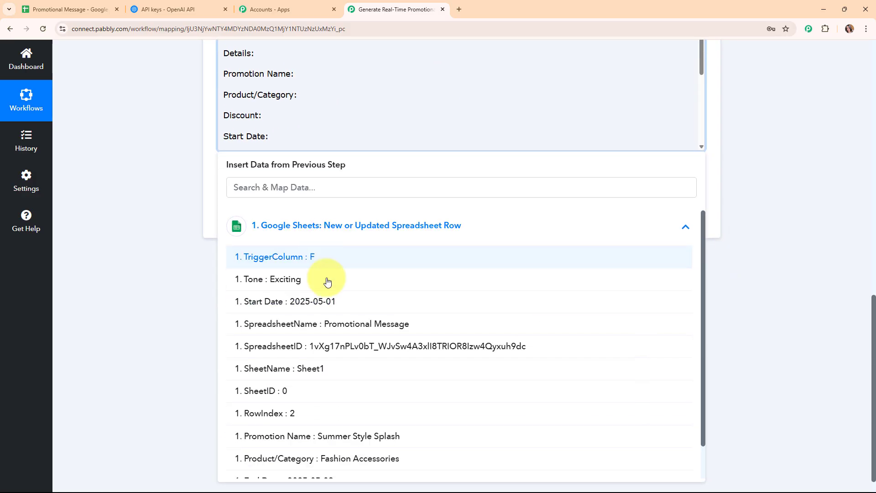
{"action": "scroll", "coordinate": [332, 322], "scroll_direction": "down", "scroll_amount": 1}
{"action": "left_click", "coordinate": [332, 400]}
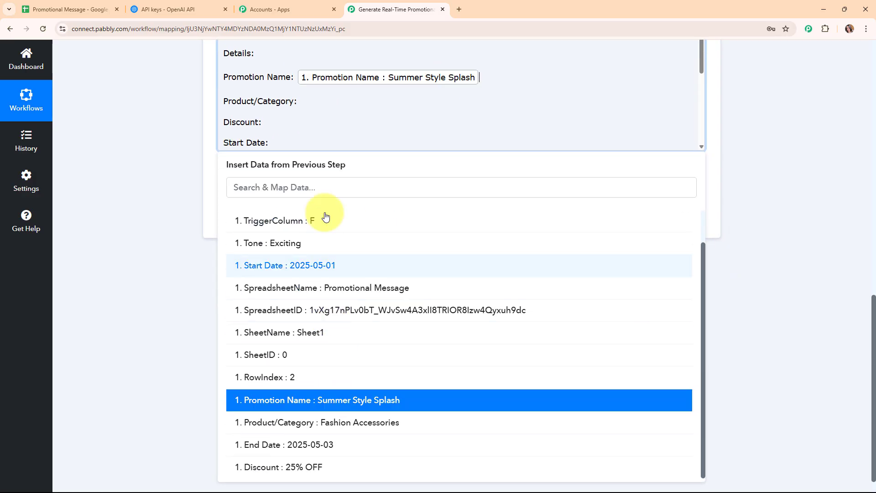
{"action": "left_click", "coordinate": [326, 101]}
{"action": "left_click", "coordinate": [336, 235]}
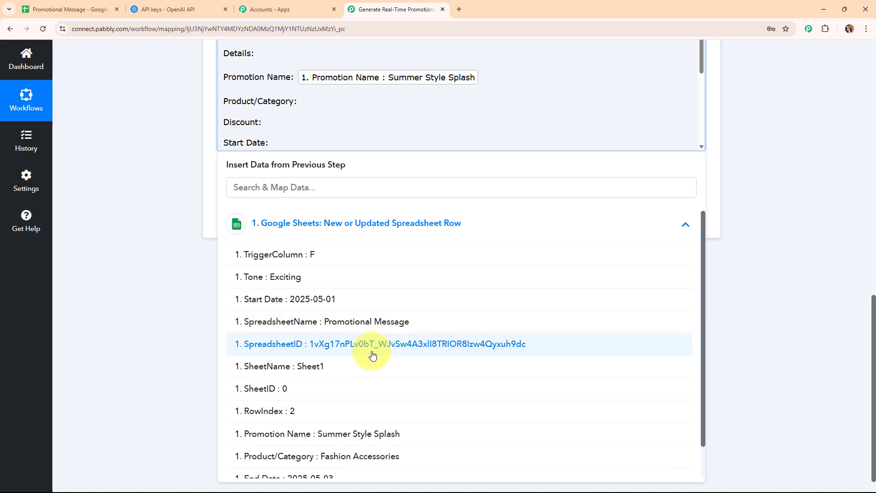
{"action": "scroll", "coordinate": [360, 356], "scroll_direction": "down", "scroll_amount": 1}
{"action": "left_click", "coordinate": [363, 424]}
{"action": "left_click", "coordinate": [285, 129]}
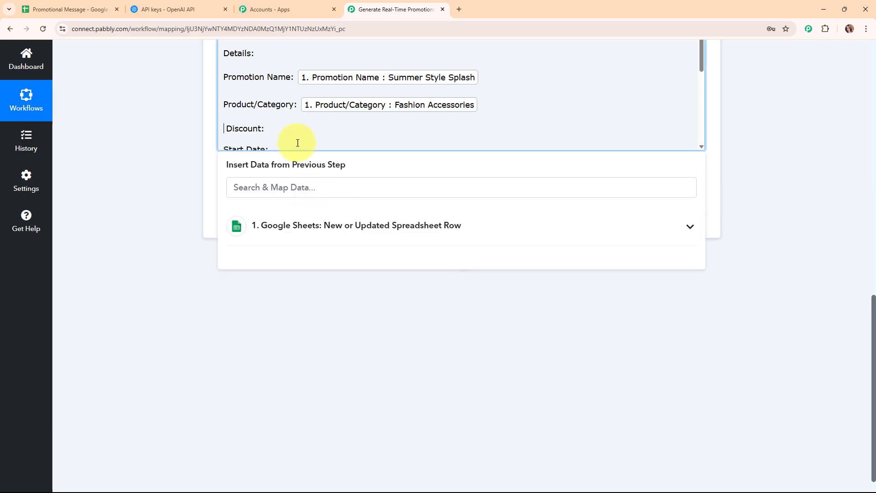
{"action": "left_click", "coordinate": [326, 225]}
{"action": "scroll", "coordinate": [340, 424], "scroll_direction": "down", "scroll_amount": 2}
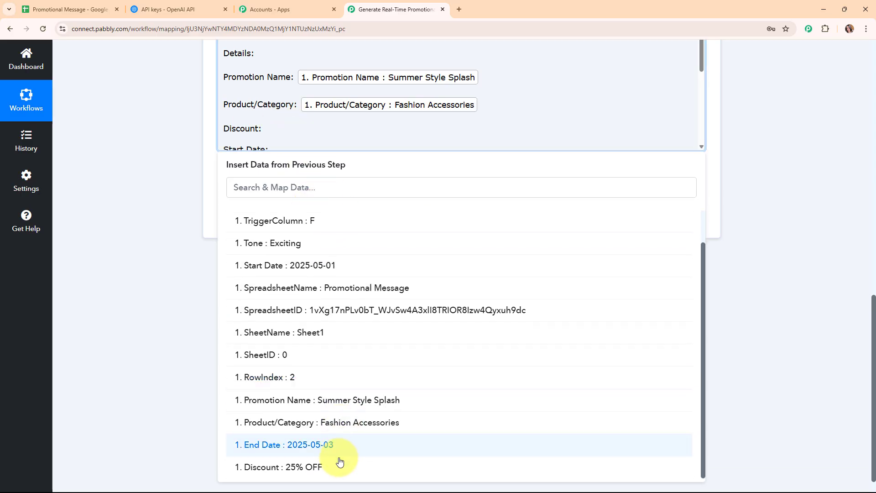
{"action": "left_click", "coordinate": [340, 470]}
Map the sheet's Start Date, End Date and Tone values into their prompt lines
{"action": "left_click", "coordinate": [278, 110]}
{"action": "left_click", "coordinate": [309, 238]}
{"action": "scroll", "coordinate": [319, 382], "scroll_direction": "down", "scroll_amount": 2}
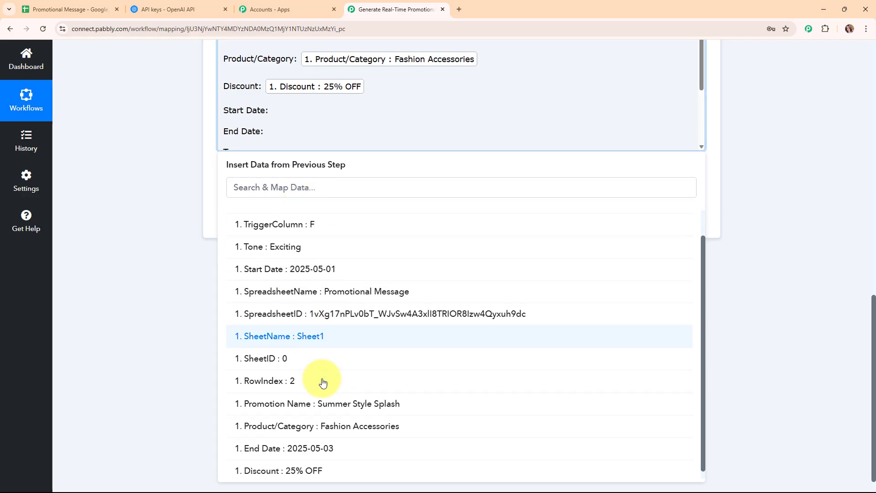
{"action": "left_click", "coordinate": [326, 266]}
{"action": "left_click", "coordinate": [297, 135]}
{"action": "left_click", "coordinate": [322, 230]}
{"action": "scroll", "coordinate": [333, 404], "scroll_direction": "down", "scroll_amount": 2}
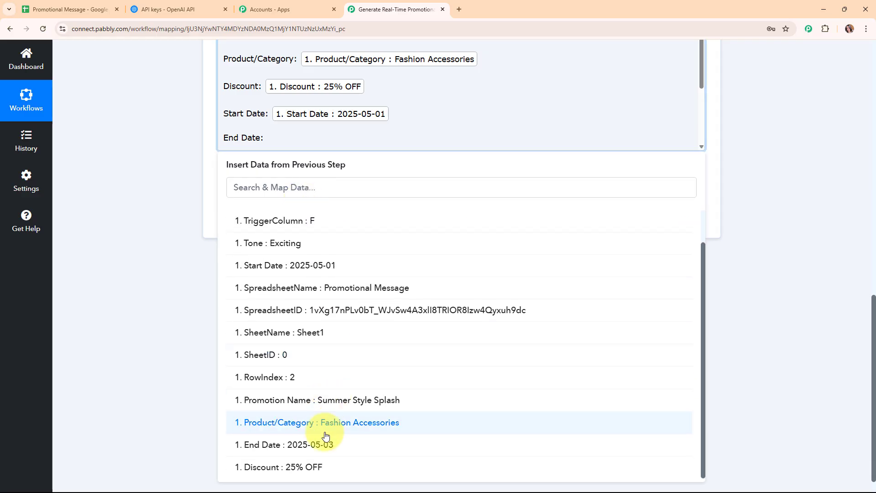
{"action": "left_click", "coordinate": [326, 448]}
{"action": "scroll", "coordinate": [325, 128], "scroll_direction": "down", "scroll_amount": 1}
{"action": "left_click", "coordinate": [304, 114]}
{"action": "left_click", "coordinate": [317, 238]}
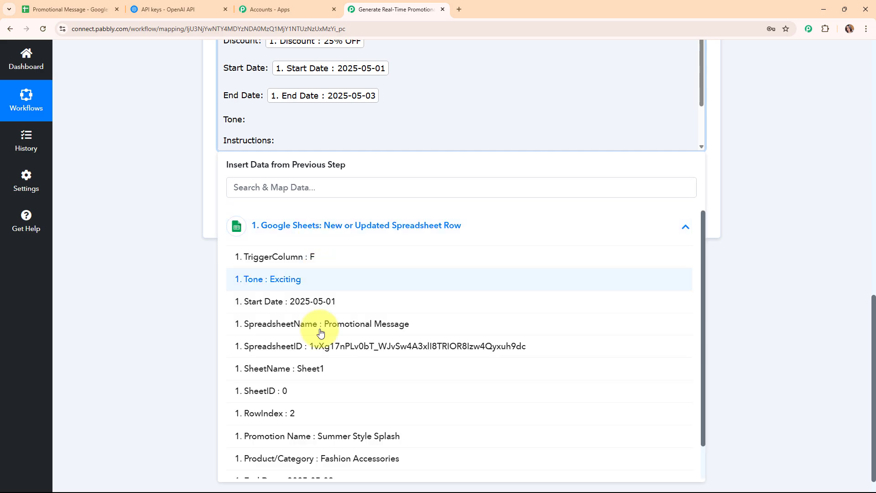
{"action": "scroll", "coordinate": [319, 342], "scroll_direction": "down", "scroll_amount": 2}
{"action": "left_click", "coordinate": [316, 239]}
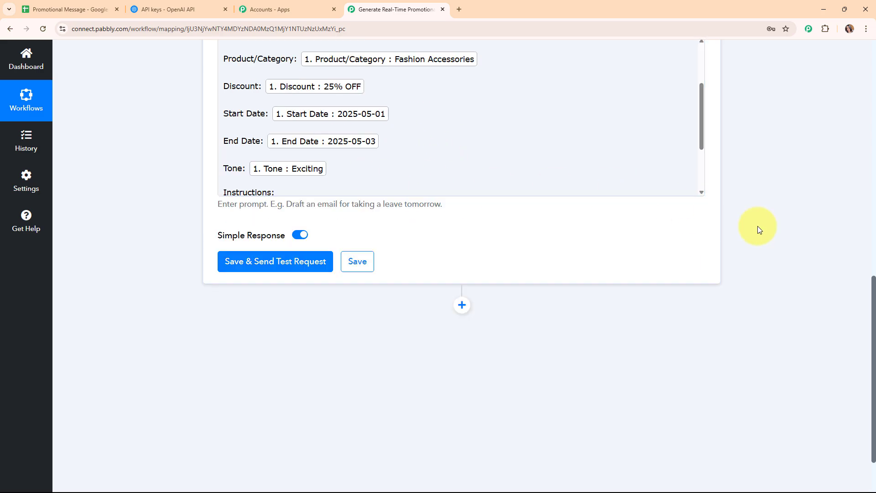
{"action": "scroll", "coordinate": [757, 225], "scroll_direction": "up", "scroll_amount": 3}
{"action": "scroll", "coordinate": [437, 268], "scroll_direction": "up", "scroll_amount": 3}
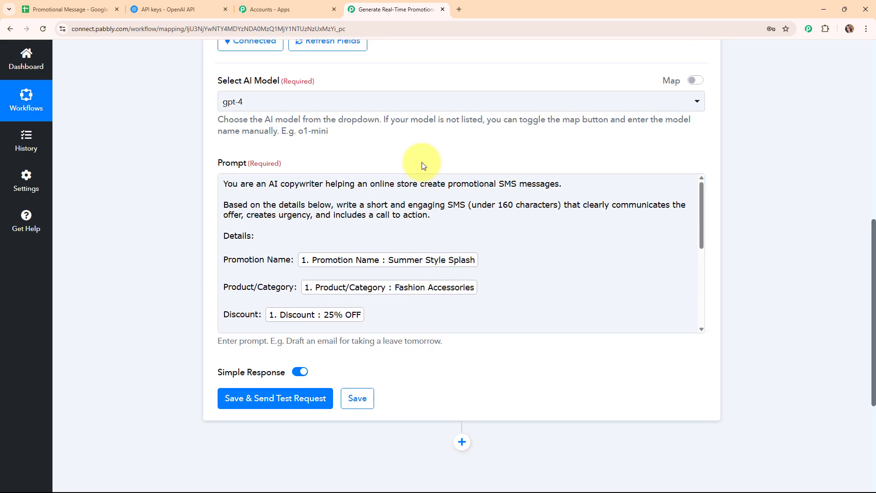
{"action": "scroll", "coordinate": [422, 166], "scroll_direction": "up", "scroll_amount": 1}
{"action": "scroll", "coordinate": [420, 172], "scroll_direction": "down", "scroll_amount": 5}
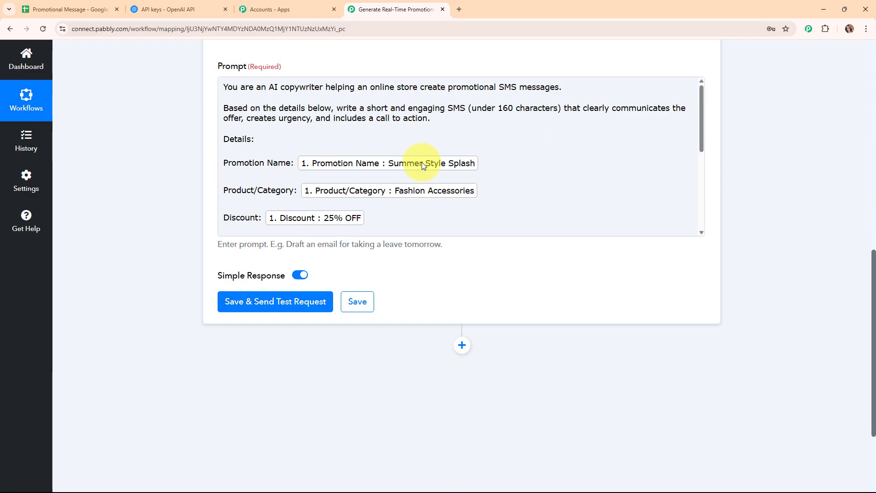
Save and send a test request, then review the generated Summer Style Splash SMS
{"action": "left_click", "coordinate": [303, 260]}
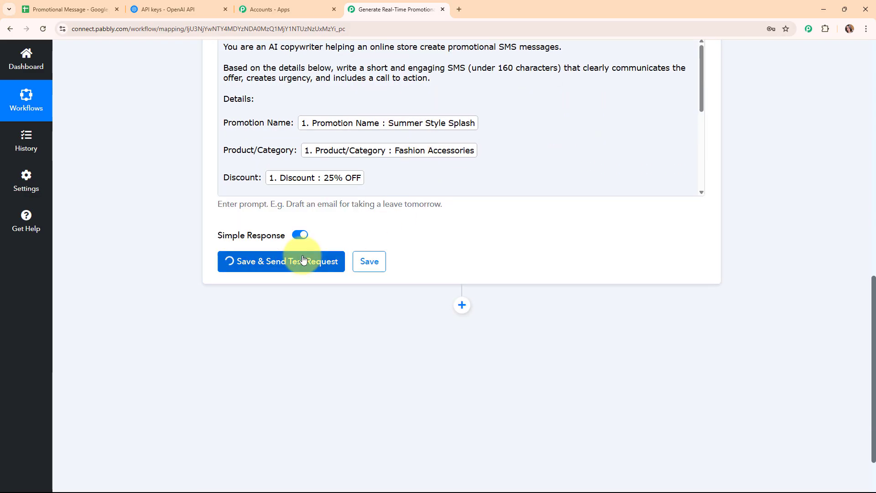
{"action": "scroll", "coordinate": [756, 244], "scroll_direction": "down", "scroll_amount": 3}
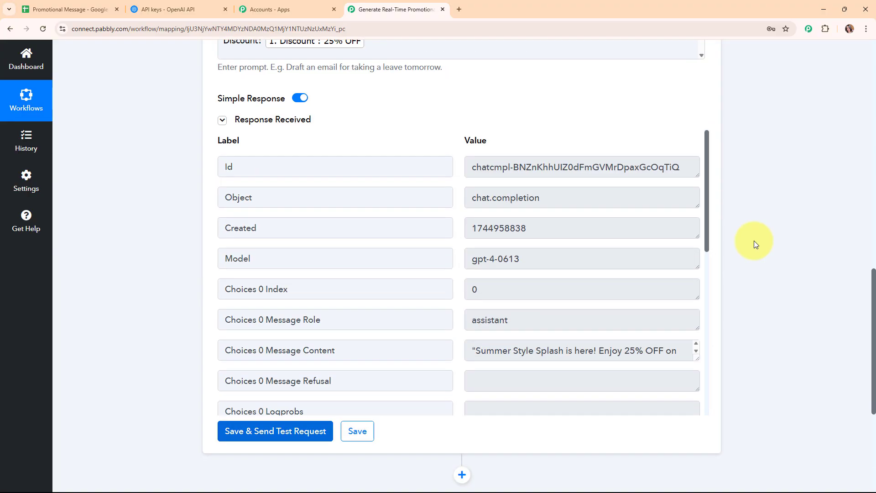
{"action": "scroll", "coordinate": [753, 270], "scroll_direction": "down", "scroll_amount": 2}
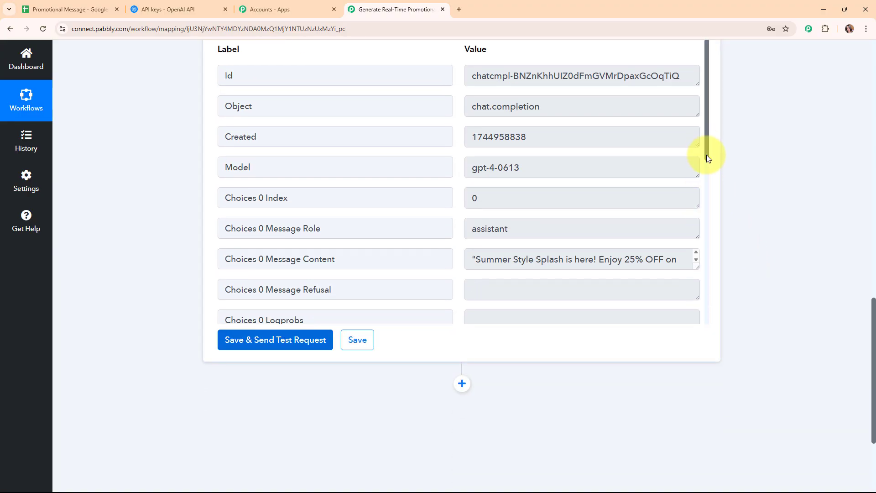
{"action": "left_click_drag", "start_coordinate": [707, 156], "coordinate": [689, 279]}
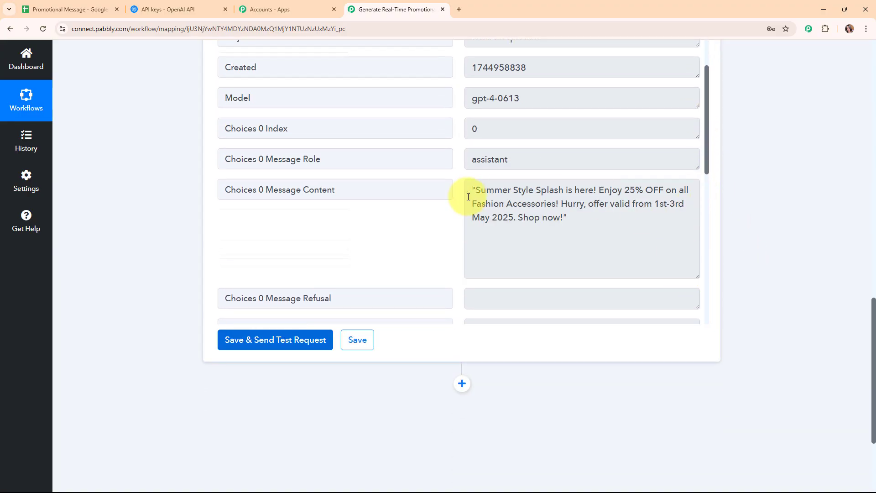
{"action": "left_click_drag", "start_coordinate": [474, 189], "coordinate": [565, 217]}
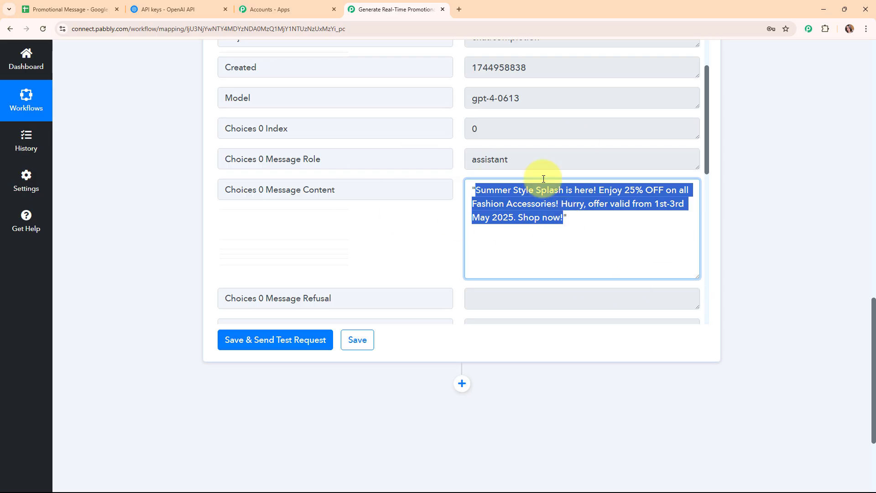
{"action": "left_click", "coordinate": [313, 252]}
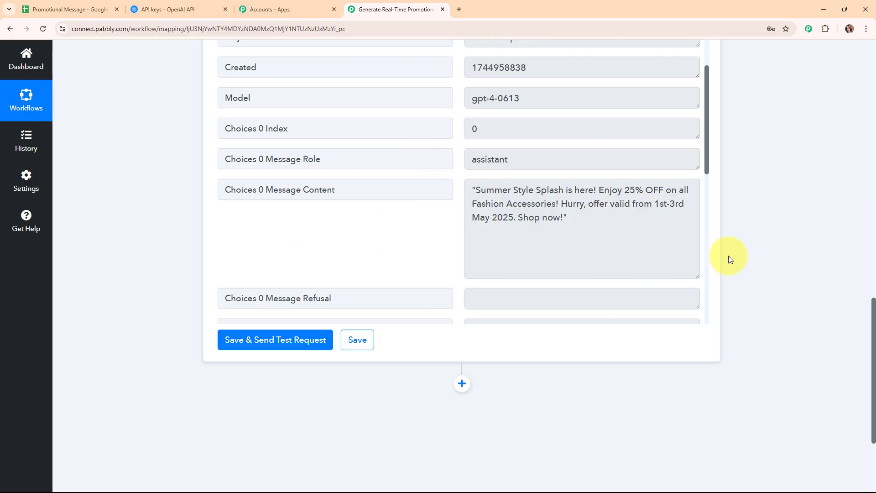
Collapse the ChatGPT step and check the still-empty SMS Generated cell in row 2
{"action": "scroll", "coordinate": [728, 256], "scroll_direction": "up", "scroll_amount": 12}
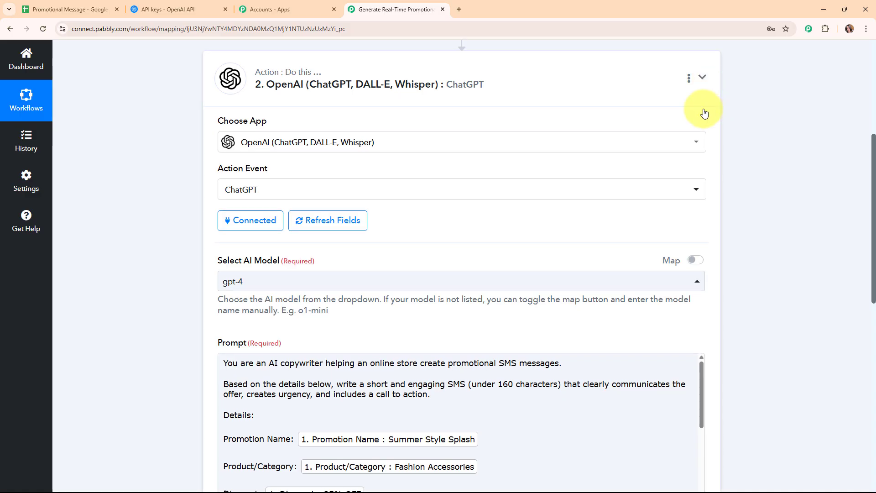
{"action": "left_click", "coordinate": [702, 77]}
{"action": "scroll", "coordinate": [657, 223], "scroll_direction": "up", "scroll_amount": 4}
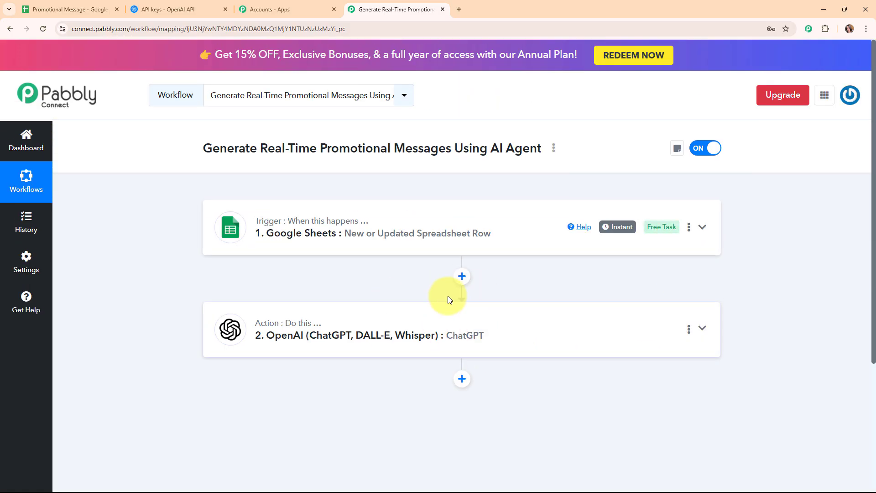
{"action": "left_click", "coordinate": [64, 9]}
{"action": "left_click", "coordinate": [720, 170]}
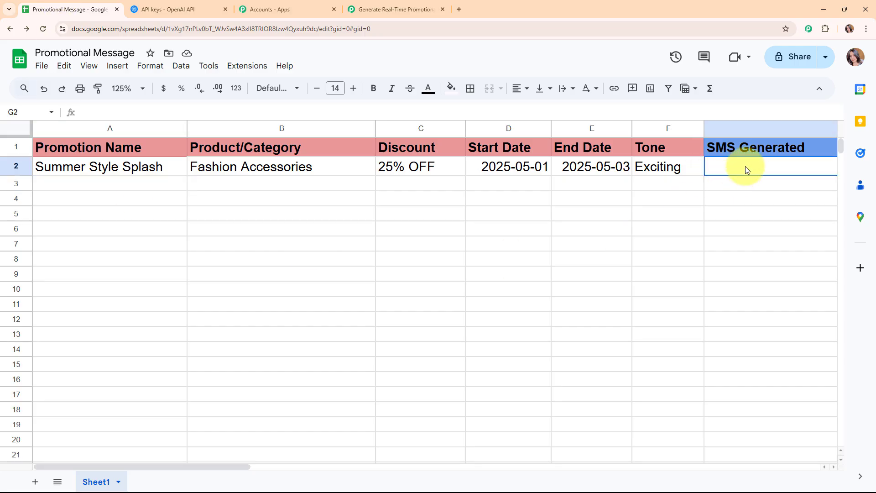
{"action": "left_click", "coordinate": [398, 5]}
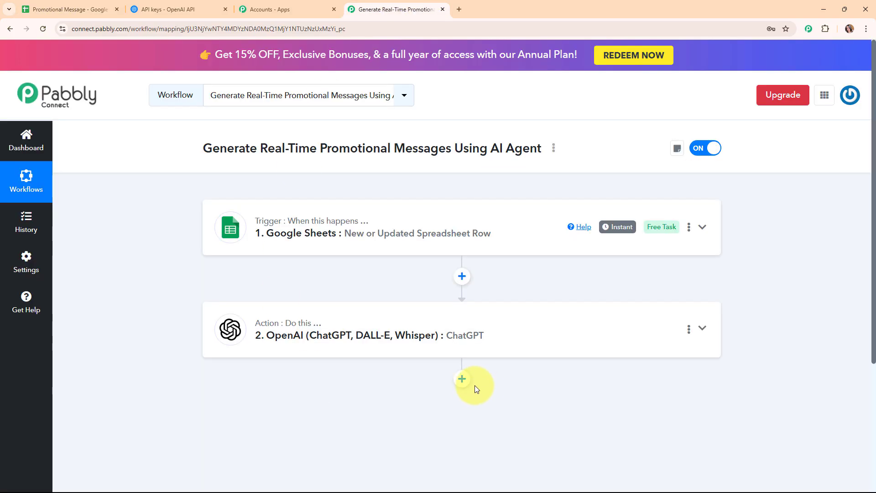
Add a Google Sheets step with the Update Cell Value action and start connecting it
{"action": "left_click", "coordinate": [462, 380]}
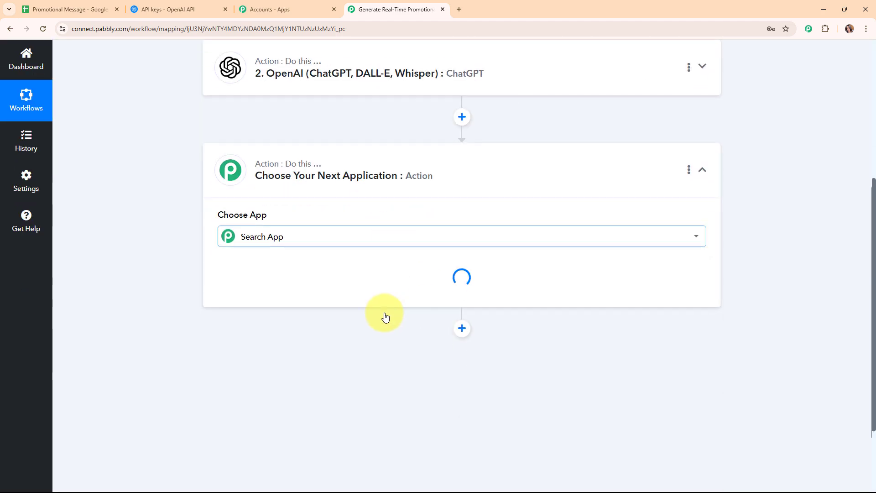
{"action": "type", "text": "goo"}
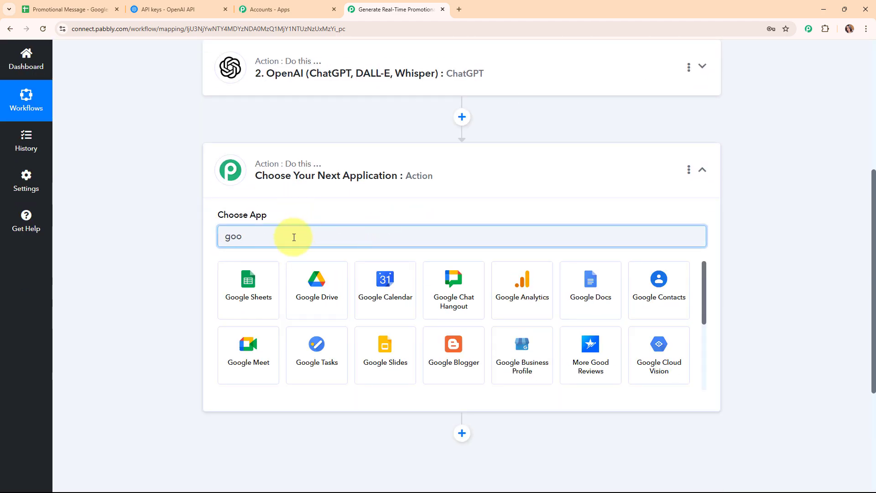
{"action": "left_click", "coordinate": [247, 290]}
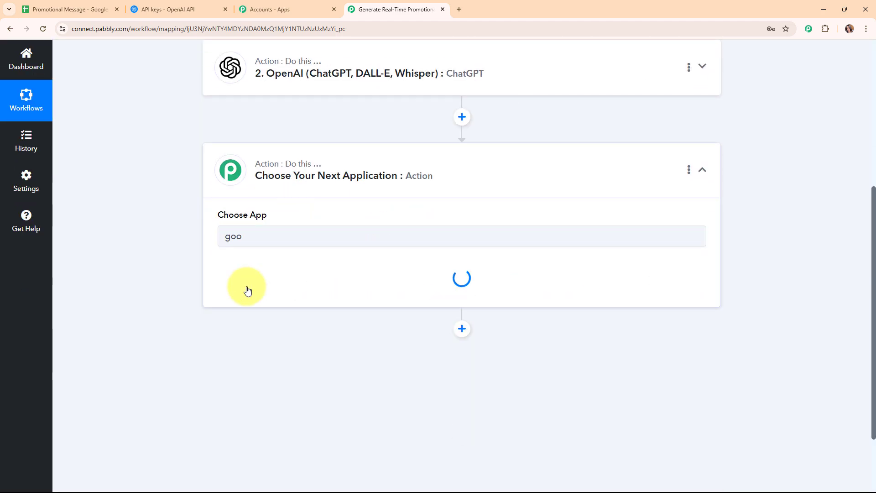
{"action": "left_click", "coordinate": [294, 286]}
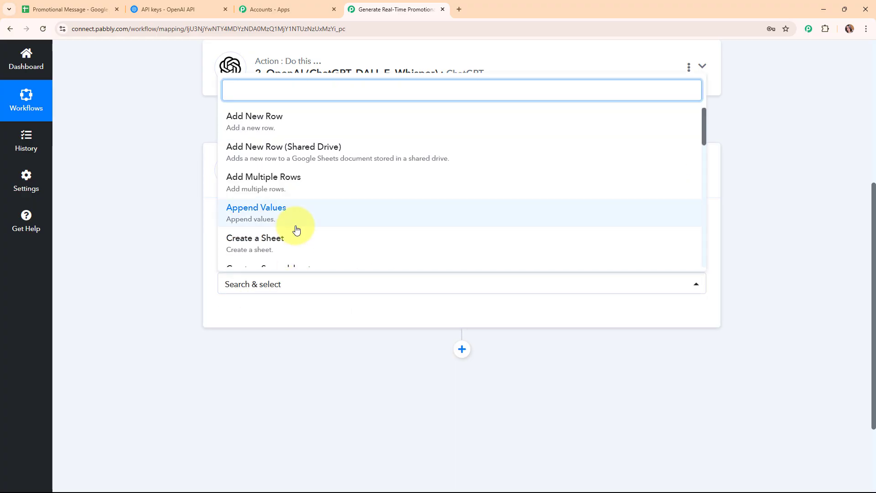
{"action": "scroll", "coordinate": [296, 229], "scroll_direction": "down", "scroll_amount": 10}
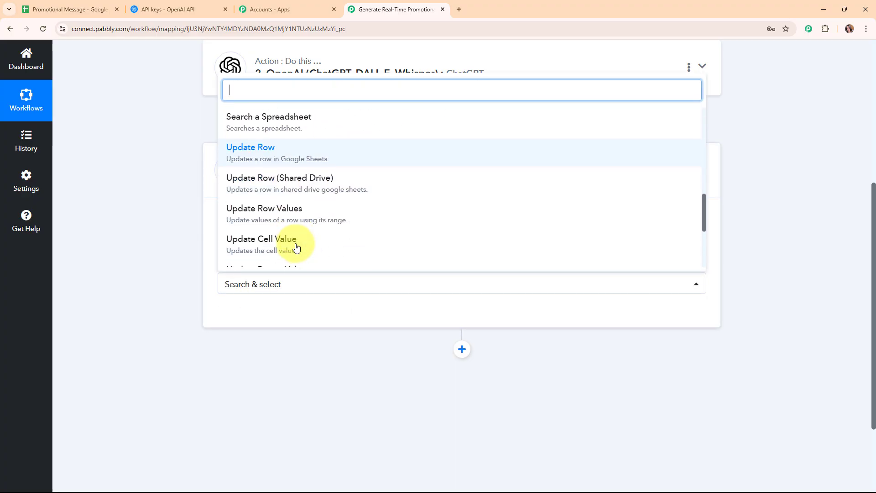
{"action": "left_click", "coordinate": [296, 246]}
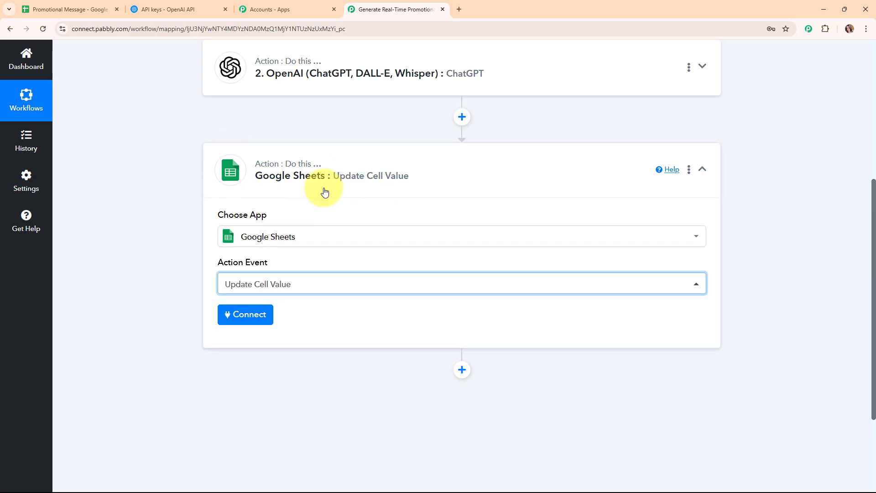
{"action": "left_click", "coordinate": [266, 314]}
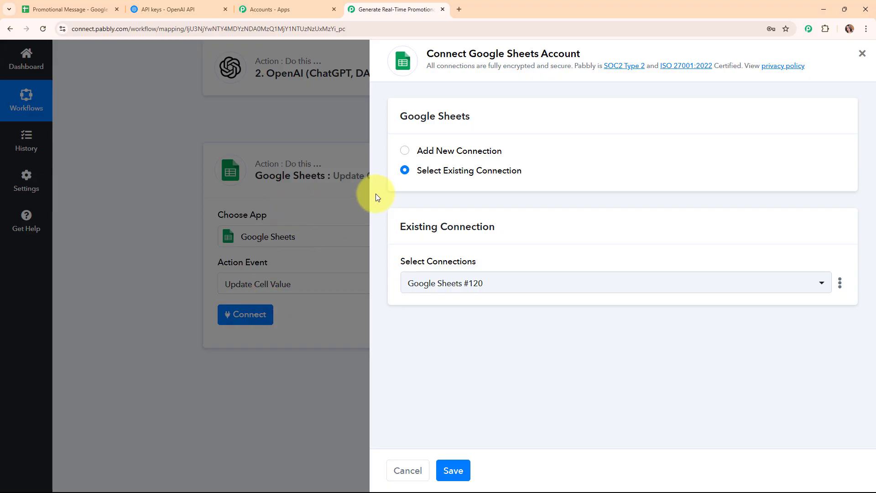
Create a new Google Sheets connection by signing in with Google and allowing access
{"action": "left_click", "coordinate": [404, 151]}
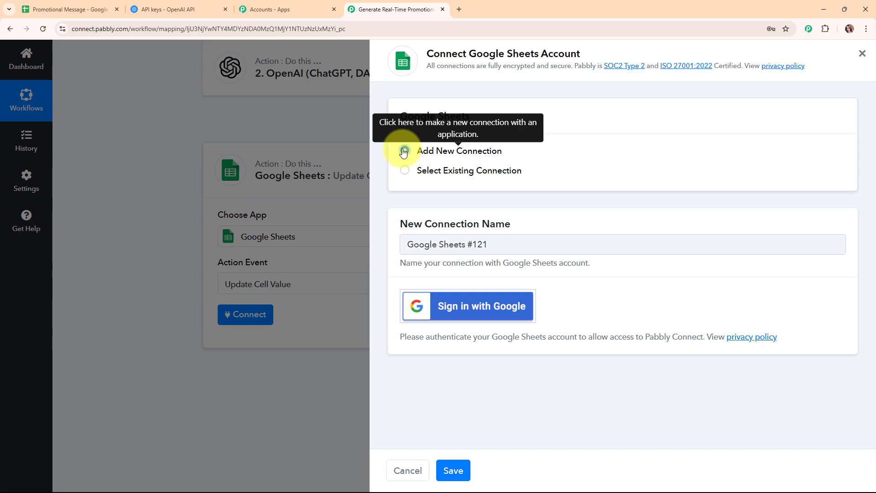
{"action": "left_click", "coordinate": [489, 311]}
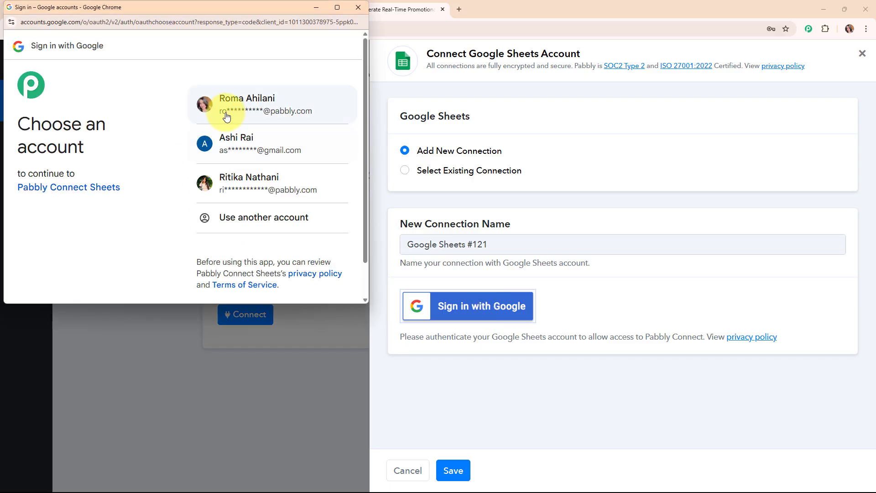
{"action": "left_click", "coordinate": [227, 116]}
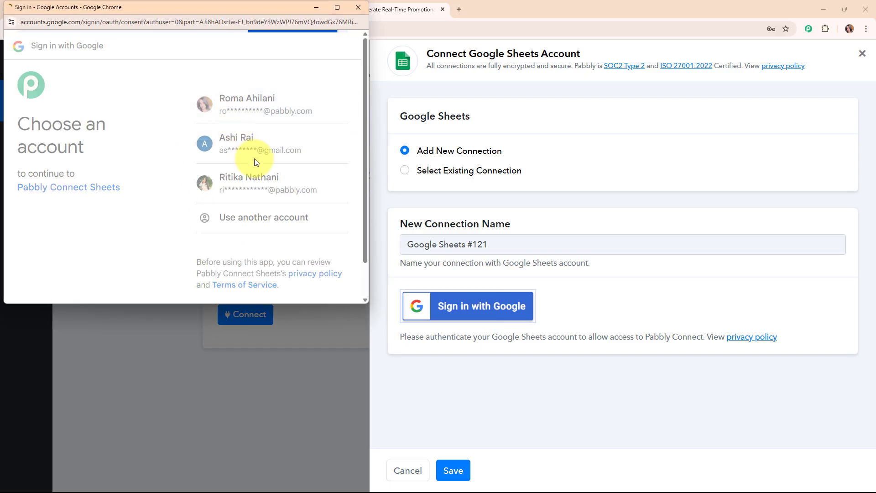
{"action": "left_click", "coordinate": [317, 291]}
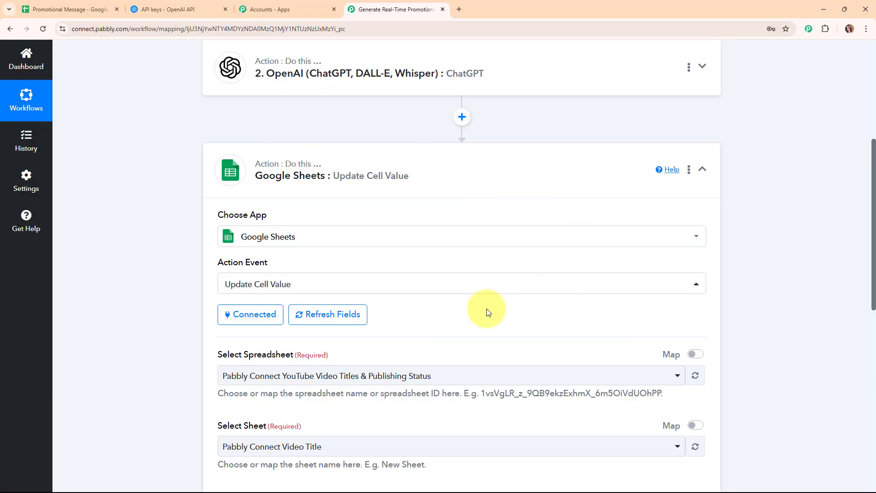
Look over the Promotional Message spreadsheet, then come back to the Update Cell Value step
{"action": "scroll", "coordinate": [485, 309], "scroll_direction": "down", "scroll_amount": 5}
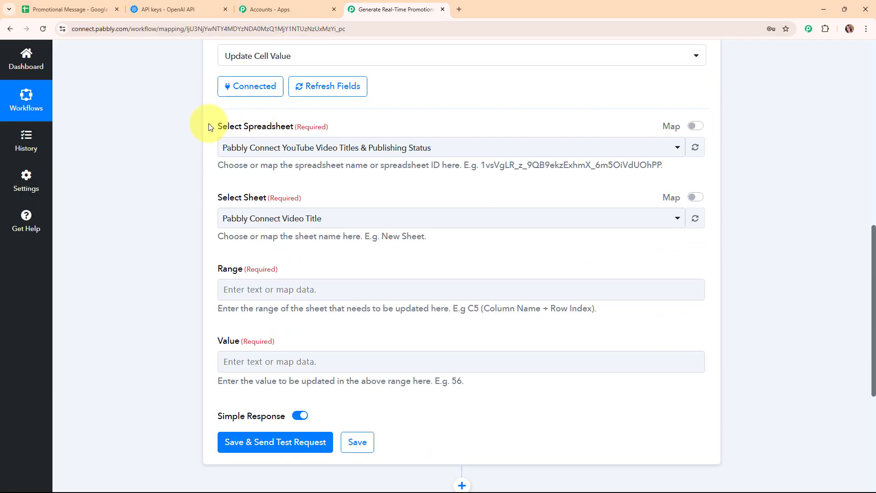
{"action": "left_click_drag", "start_coordinate": [209, 123], "coordinate": [381, 122]}
{"action": "left_click", "coordinate": [396, 191]}
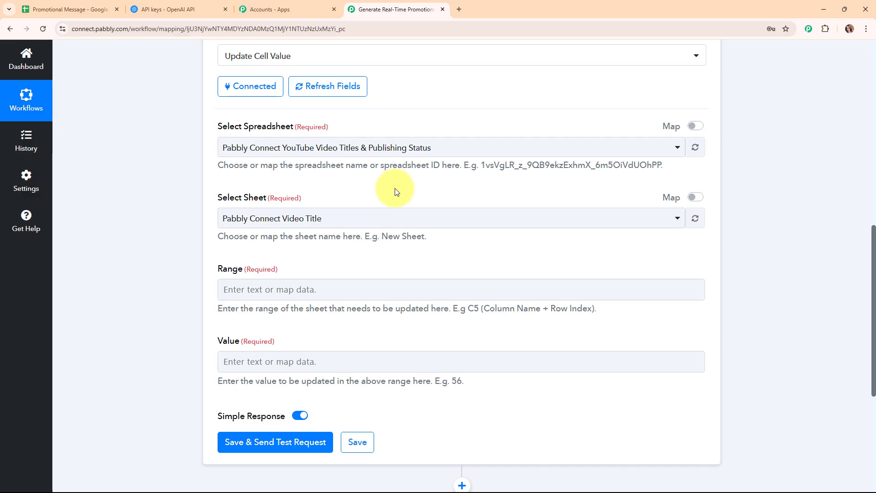
{"action": "left_click", "coordinate": [51, 9]}
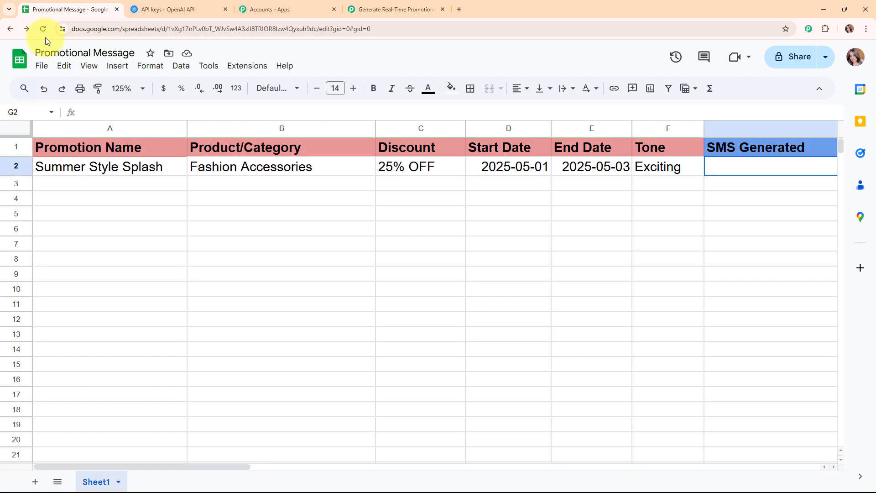
{"action": "left_click", "coordinate": [359, 10]}
Choose the Promotional Message spreadsheet and Sheet1 as the write target
{"action": "left_click", "coordinate": [327, 145]}
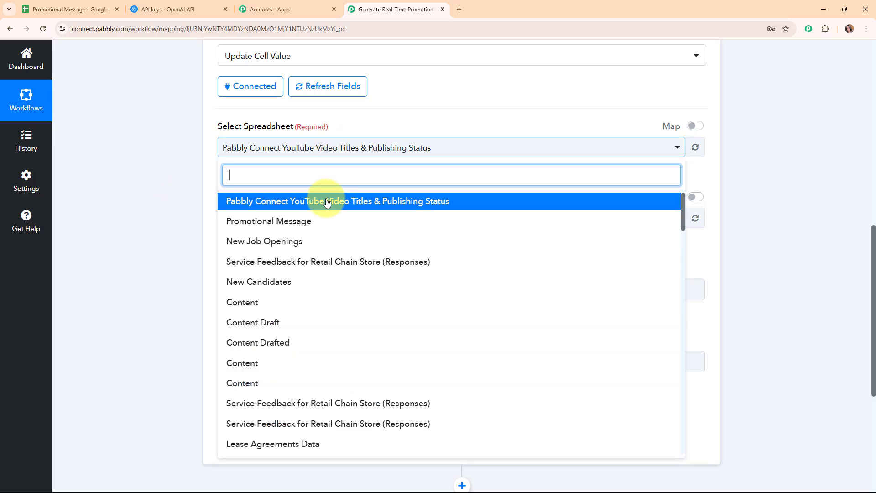
{"action": "left_click", "coordinate": [327, 221]}
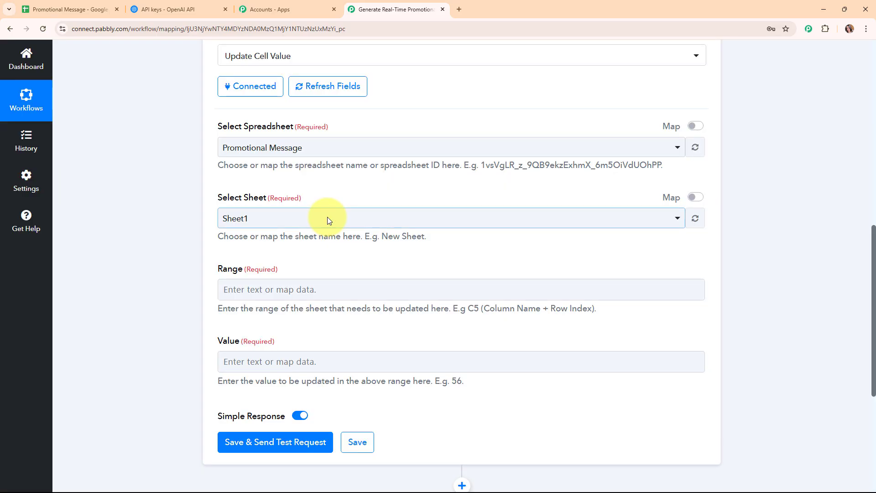
{"action": "left_click", "coordinate": [327, 218]}
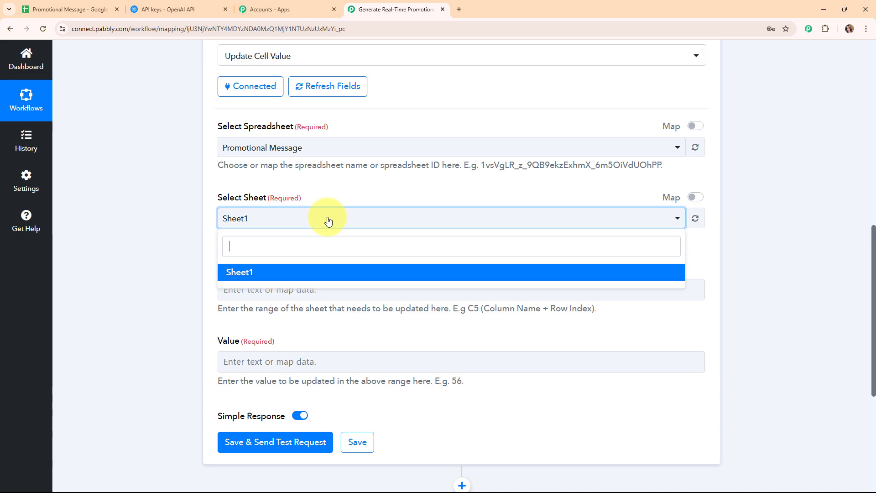
{"action": "left_click", "coordinate": [333, 273]}
{"action": "scroll", "coordinate": [456, 228], "scroll_direction": "down", "scroll_amount": 3}
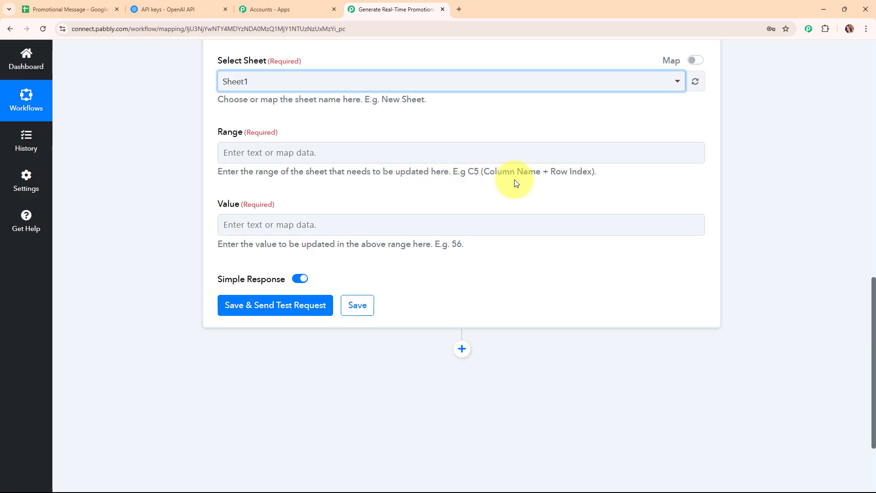
Check that cell G2 under SMS Generated is the target, then begin filling in the Range field
{"action": "left_click", "coordinate": [68, 9]}
{"action": "left_click_drag", "start_coordinate": [194, 466], "coordinate": [312, 466]}
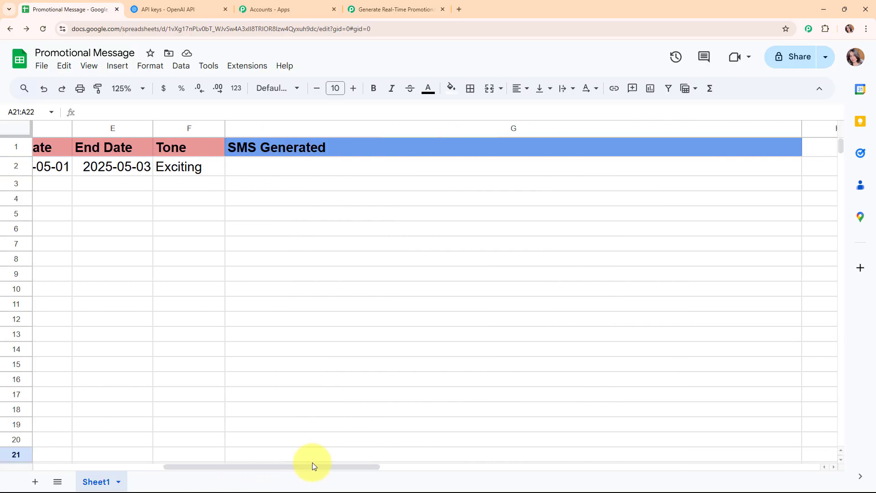
{"action": "left_click", "coordinate": [357, 167]}
{"action": "left_click", "coordinate": [395, 9]}
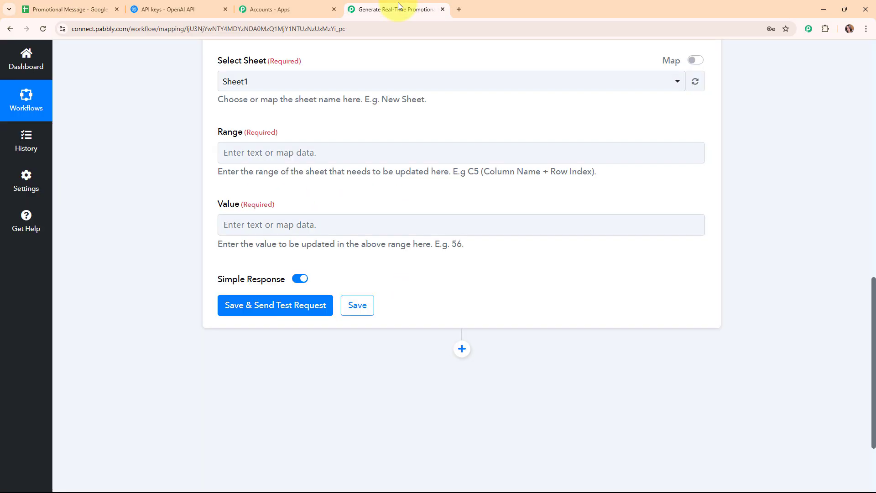
{"action": "left_click", "coordinate": [320, 154]}
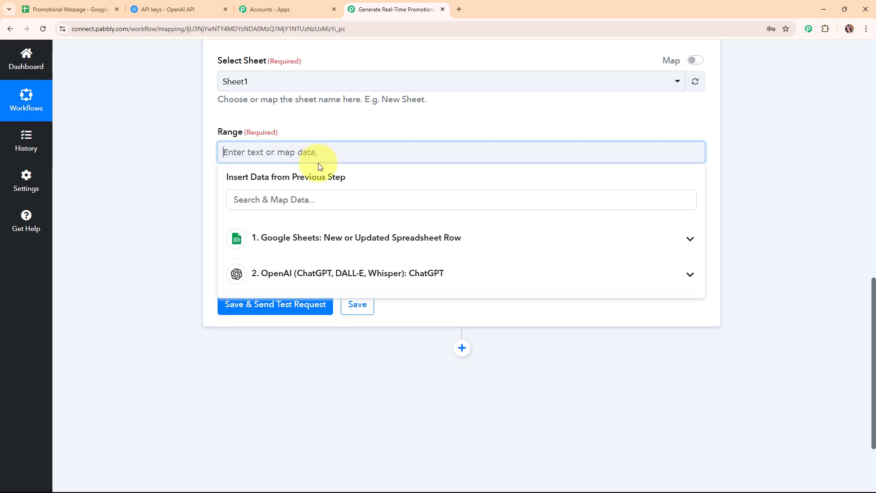
Set the Range to G followed by the trigger's RowIndex
{"action": "type", "text": "G"}
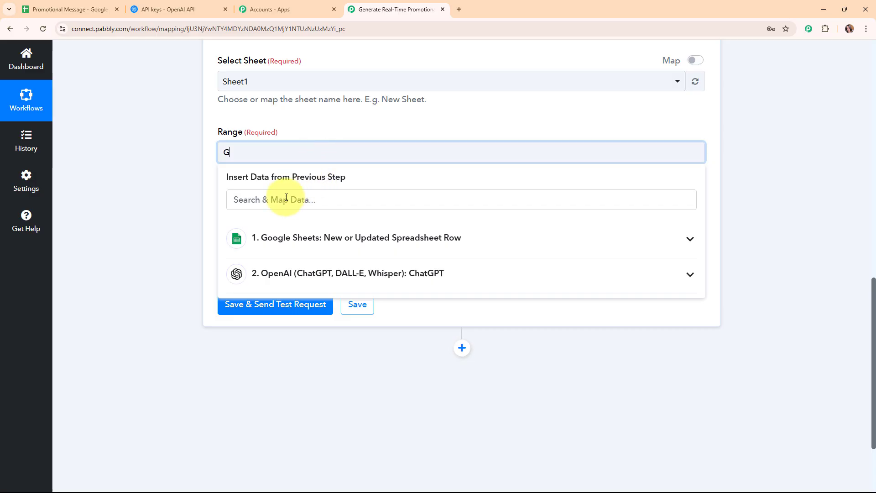
{"action": "left_click", "coordinate": [423, 249]}
{"action": "scroll", "coordinate": [754, 282], "scroll_direction": "down", "scroll_amount": 2}
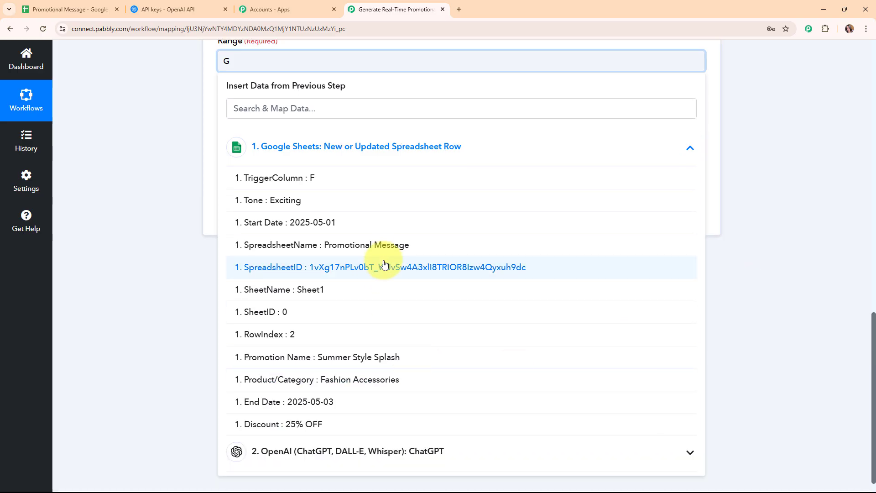
{"action": "left_click", "coordinate": [395, 335]}
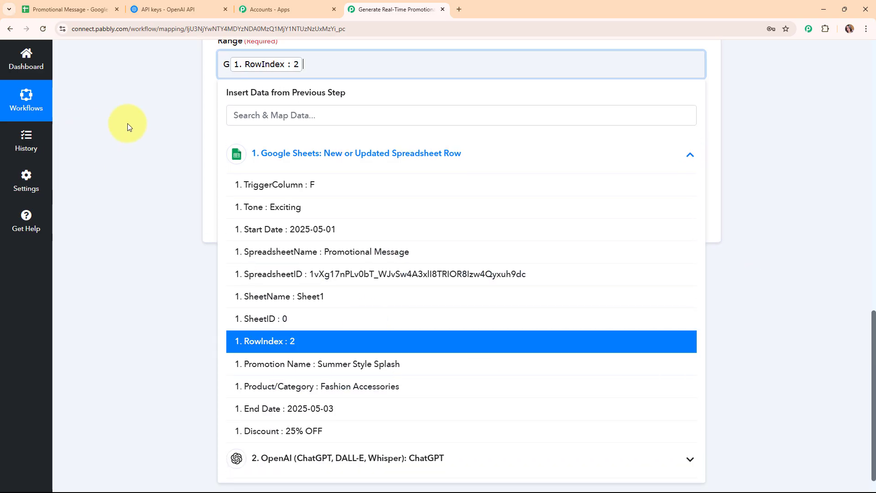
{"action": "left_click", "coordinate": [127, 123]}
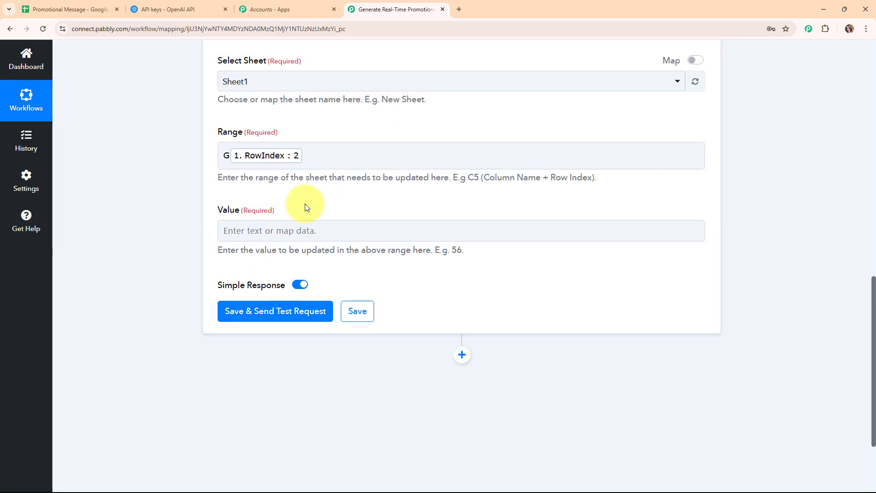
Map OpenAI's Choices 0 Message Content into the Value field
{"action": "left_click", "coordinate": [273, 234]}
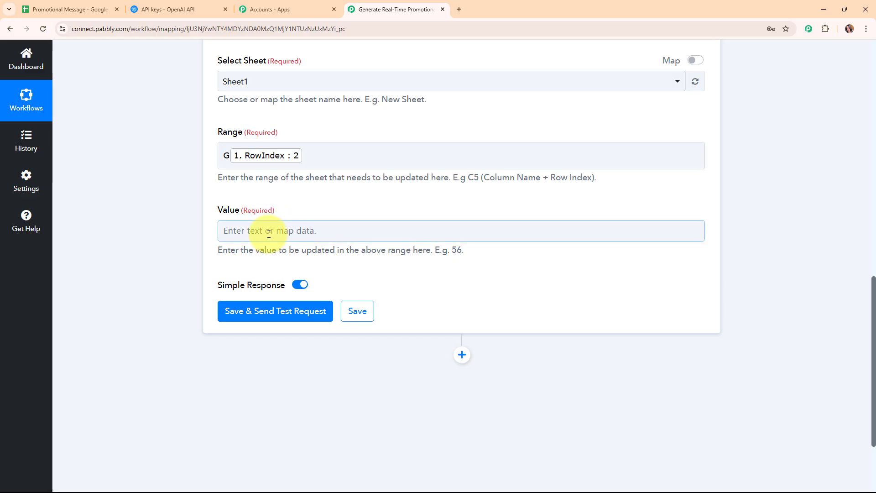
{"action": "left_click", "coordinate": [269, 234]}
{"action": "scroll", "coordinate": [442, 245], "scroll_direction": "down", "scroll_amount": 3}
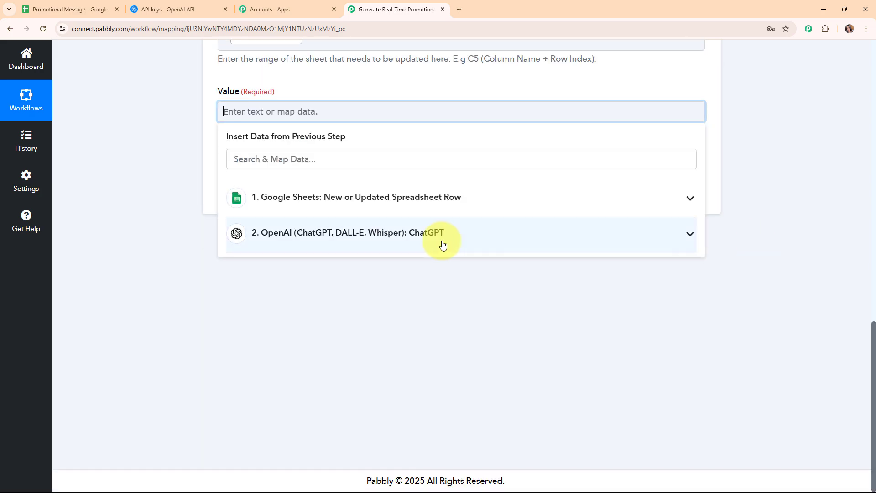
{"action": "left_click", "coordinate": [442, 238]}
{"action": "scroll", "coordinate": [444, 329], "scroll_direction": "down", "scroll_amount": 3}
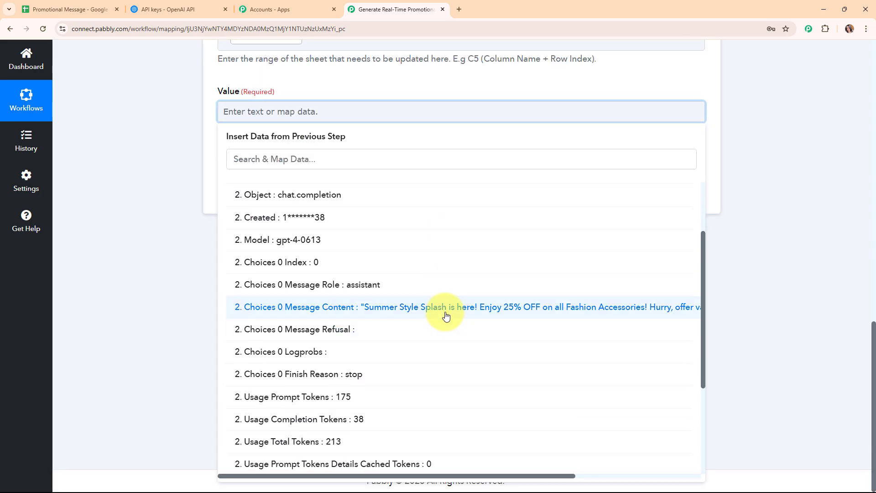
{"action": "left_click", "coordinate": [486, 308]}
{"action": "left_click", "coordinate": [157, 215]}
{"action": "scroll", "coordinate": [641, 247], "scroll_direction": "up", "scroll_amount": 1}
{"action": "scroll", "coordinate": [642, 248], "scroll_direction": "up", "scroll_amount": 3}
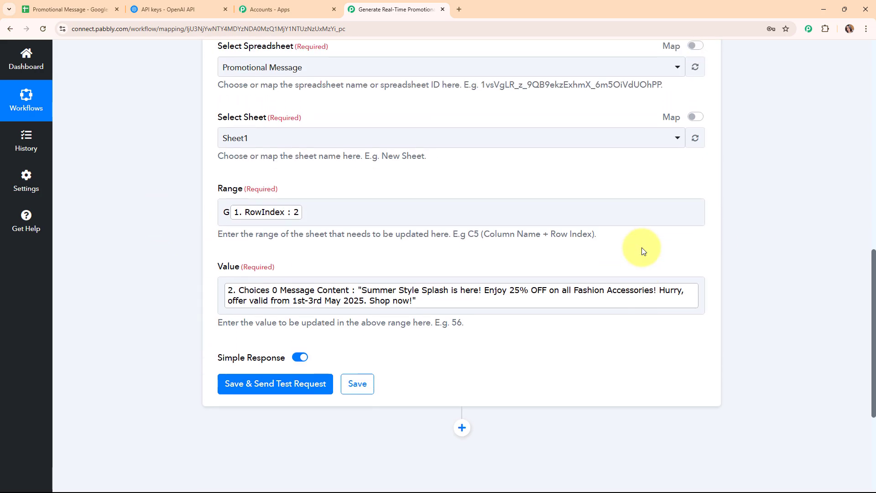
{"action": "scroll", "coordinate": [641, 248], "scroll_direction": "down", "scroll_amount": 3}
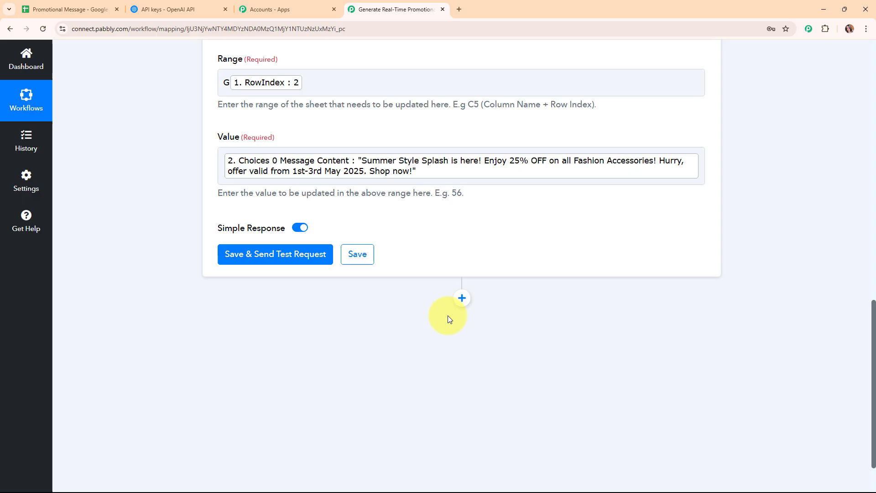
Save and send a test request, confirm it updated Sheet1!G2, then collapse step 3
{"action": "left_click", "coordinate": [294, 263]}
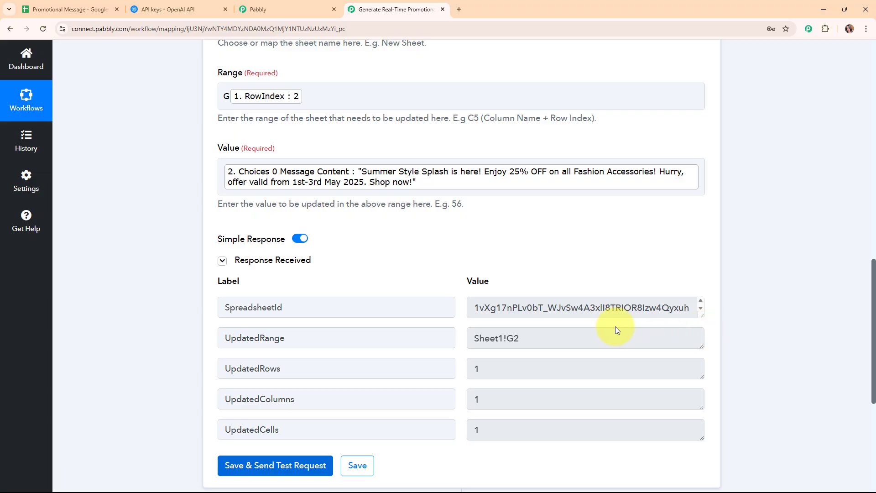
{"action": "scroll", "coordinate": [580, 319], "scroll_direction": "down", "scroll_amount": 2}
{"action": "scroll", "coordinate": [740, 271], "scroll_direction": "up", "scroll_amount": 6}
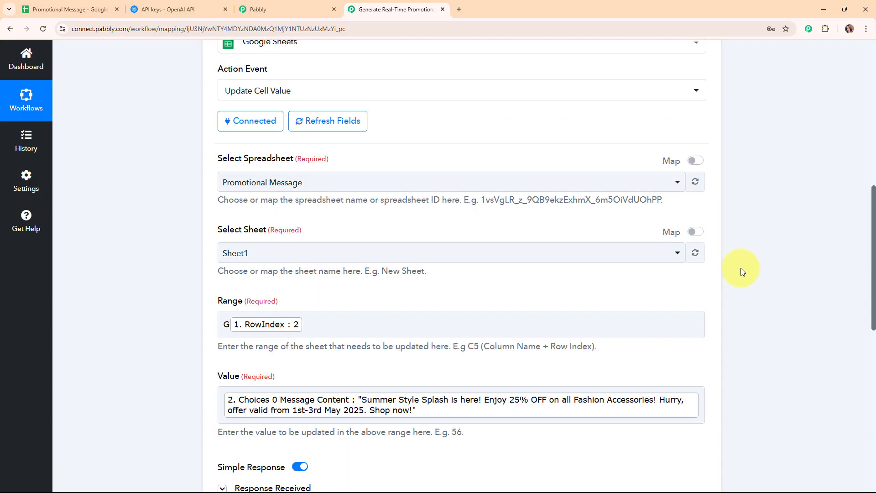
{"action": "scroll", "coordinate": [741, 267], "scroll_direction": "up", "scroll_amount": 4}
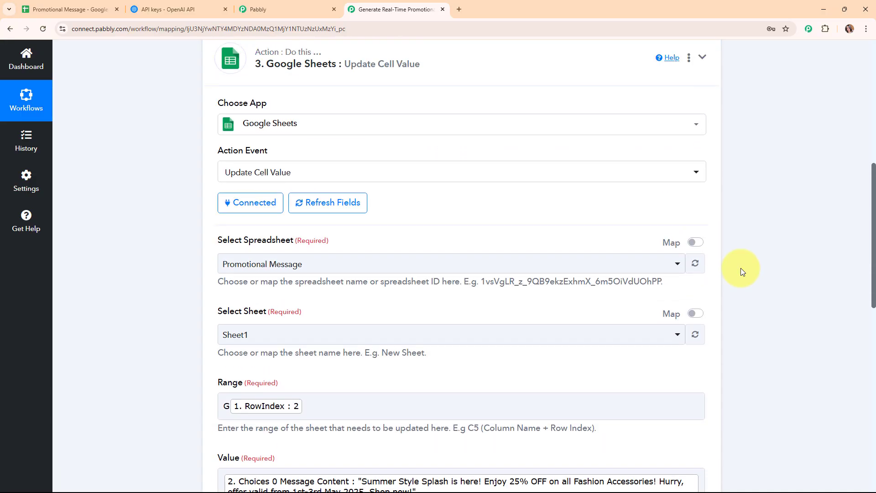
{"action": "left_click", "coordinate": [712, 161]}
{"action": "scroll", "coordinate": [277, 241], "scroll_direction": "up", "scroll_amount": 5}
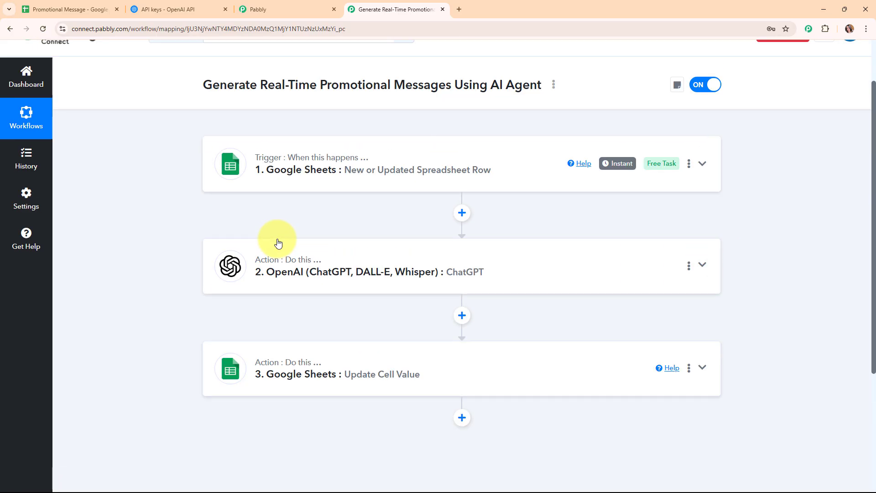
Zoom the Promotional Message sheet to 125% and read the Summer Style Splash SMS in G2
{"action": "left_click", "coordinate": [61, 2]}
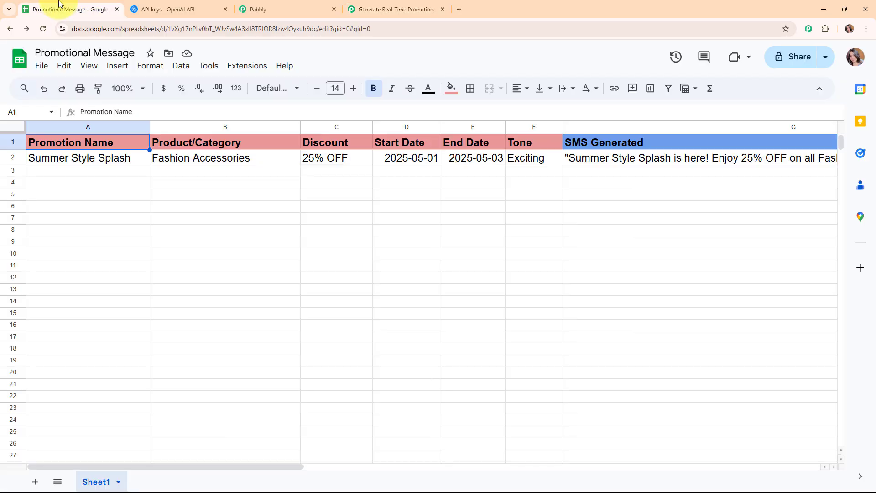
{"action": "left_click", "coordinate": [127, 88]}
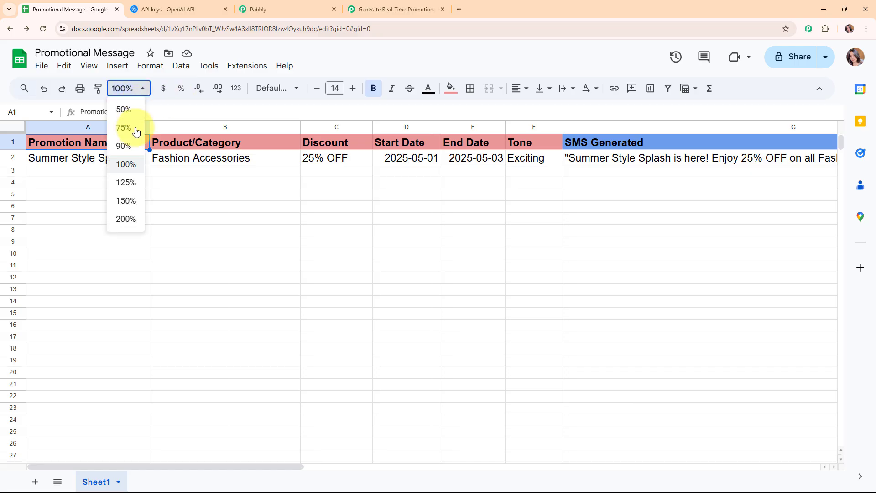
{"action": "left_click", "coordinate": [125, 182]}
{"action": "left_click", "coordinate": [782, 168]}
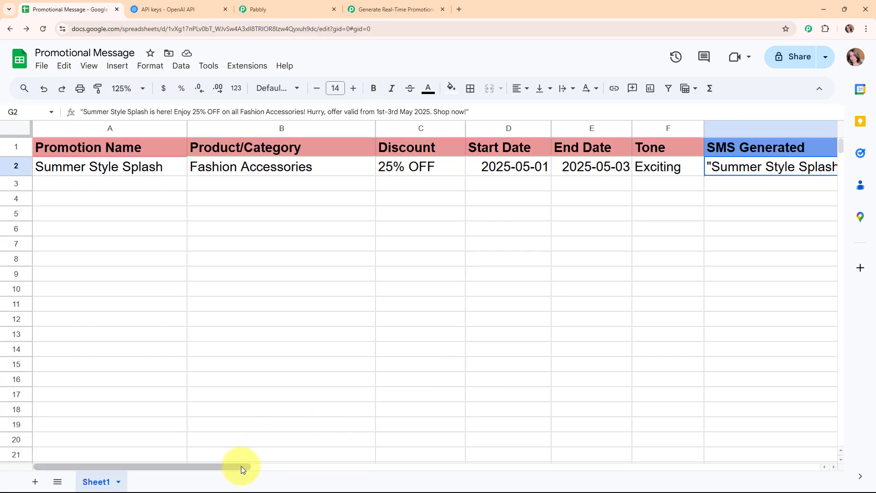
{"action": "left_click_drag", "start_coordinate": [240, 467], "coordinate": [432, 472]}
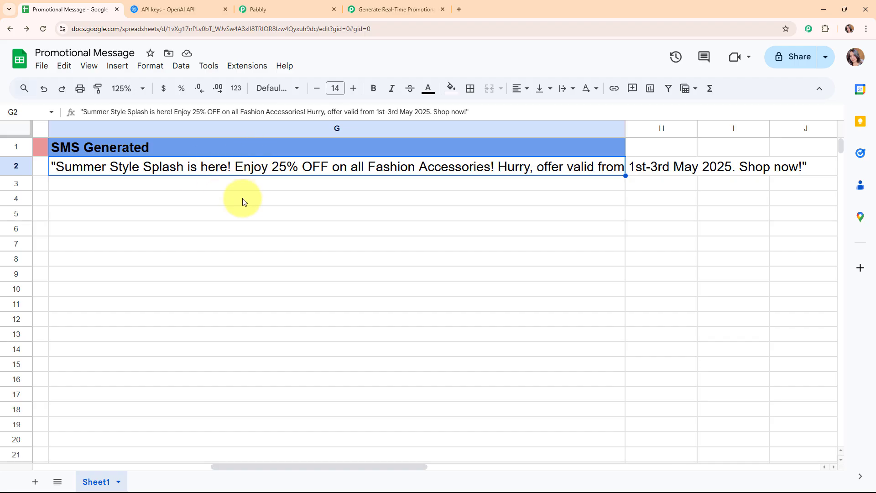
Go back to the Pabbly workflow showing its title and three steps, switched on
{"action": "left_click", "coordinate": [357, 4]}
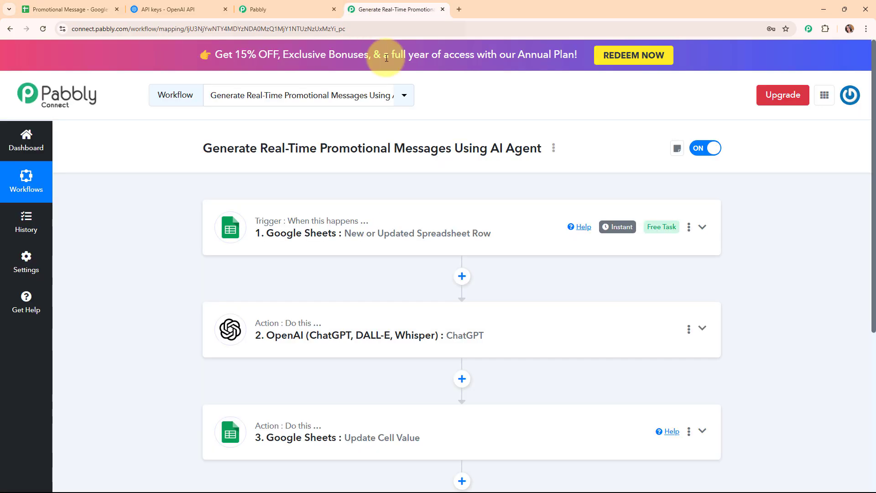
{"action": "scroll", "coordinate": [702, 178], "scroll_direction": "down", "scroll_amount": 2}
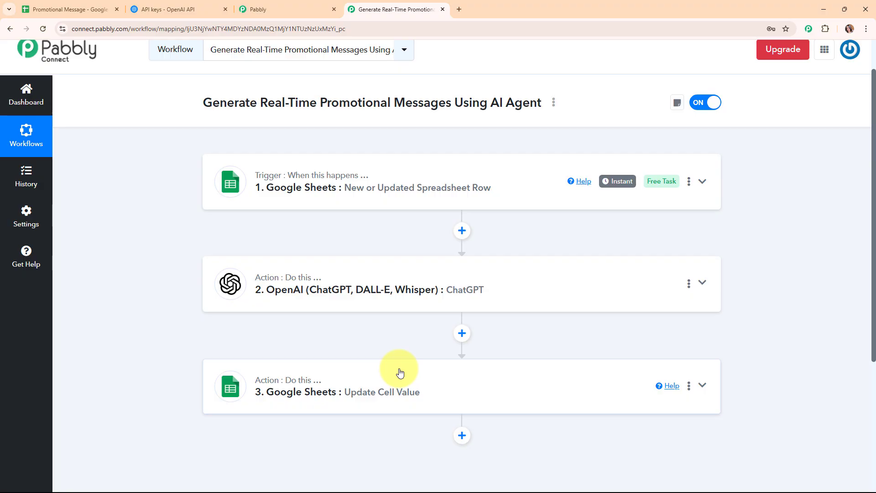
{"action": "scroll", "coordinate": [411, 347], "scroll_direction": "down", "scroll_amount": 3}
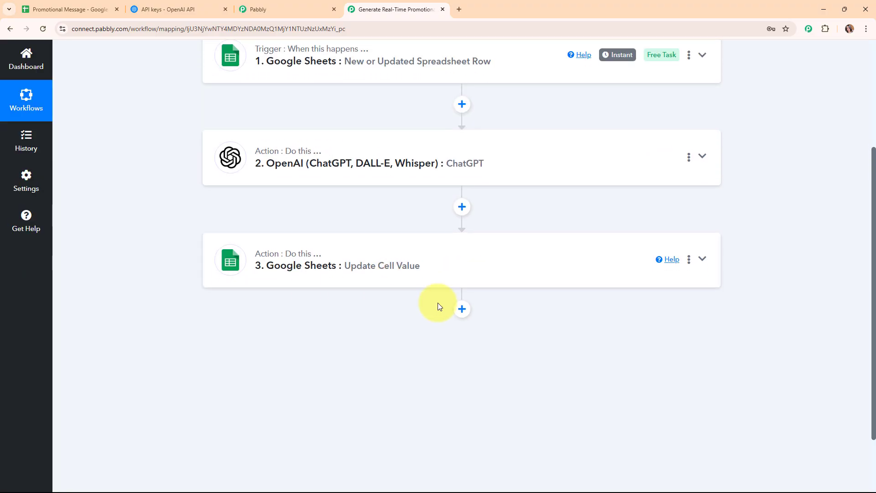
{"action": "scroll", "coordinate": [441, 305], "scroll_direction": "up", "scroll_amount": 4}
{"action": "left_click_drag", "start_coordinate": [215, 144], "coordinate": [553, 173]}
{"action": "left_click", "coordinate": [556, 177]}
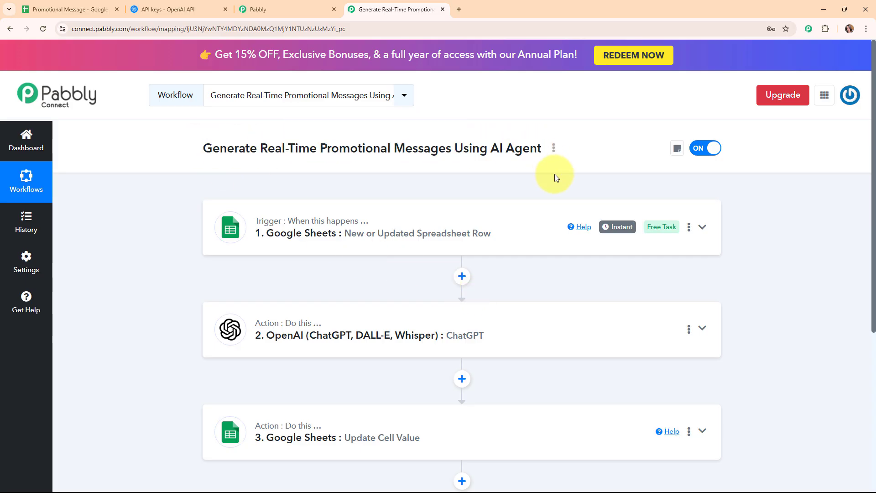